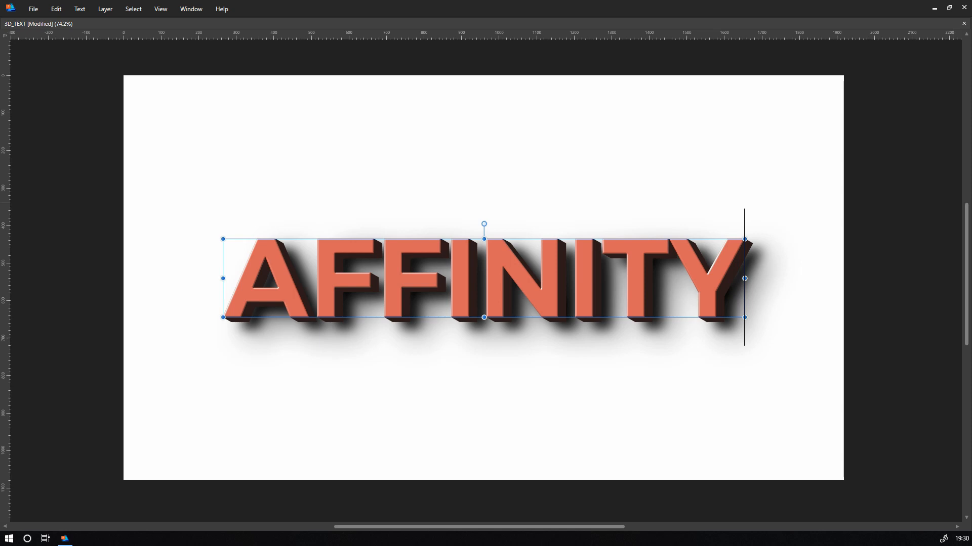
- Replace the 3D text AFFINITY with DESIGNER, and replace that with TUTORIAL
click(442, 284)
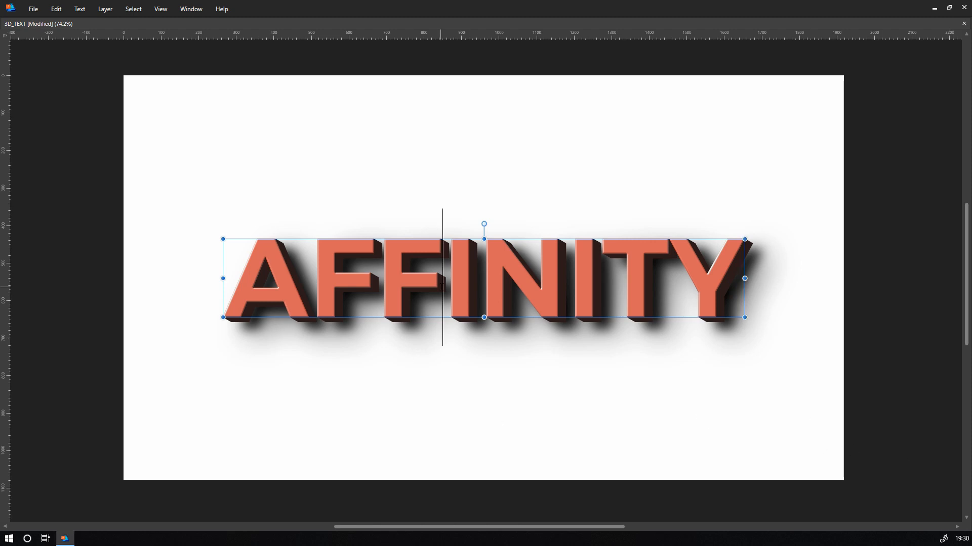
key(ctrl+a)
text(A)
key(ctrl+a)
text(DESIGNER)
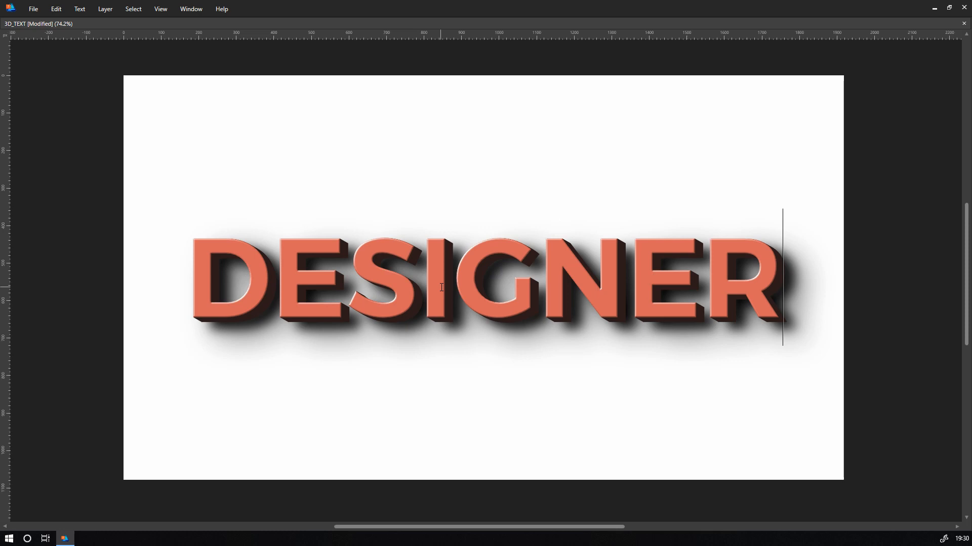
key(ctrl+a)
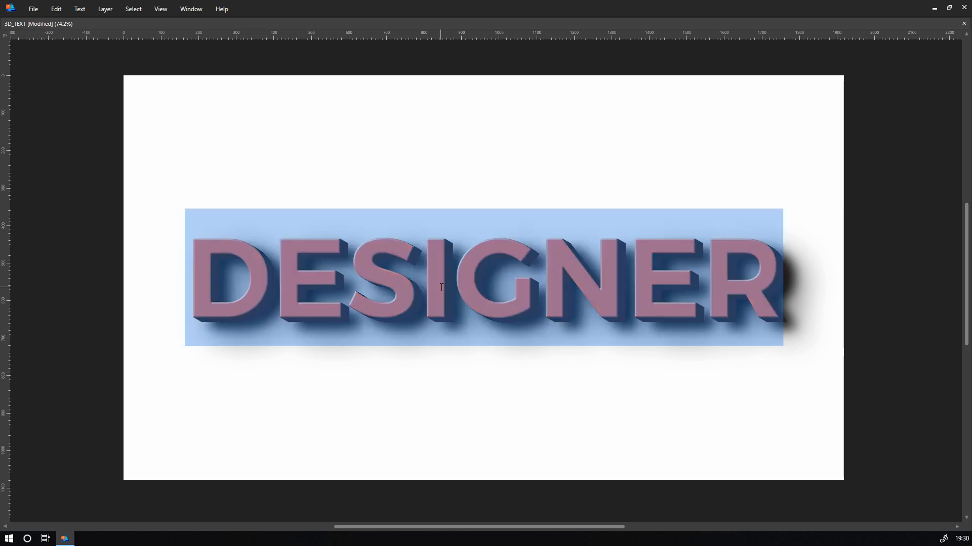
text(TUTORIAL)
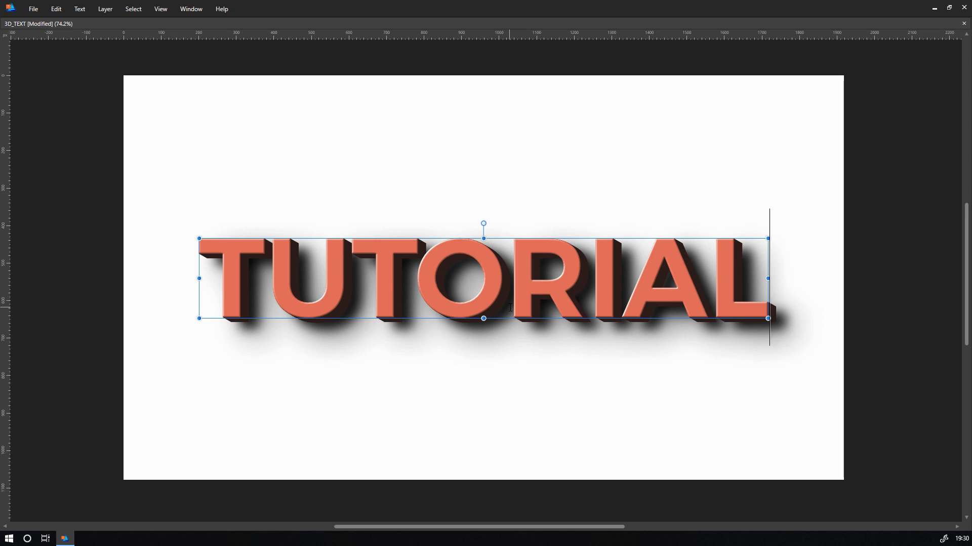
- Create a new Web document with the FHD 1080p preset (1920 x 1080 px) and restore the hidden interface
click(34, 8)
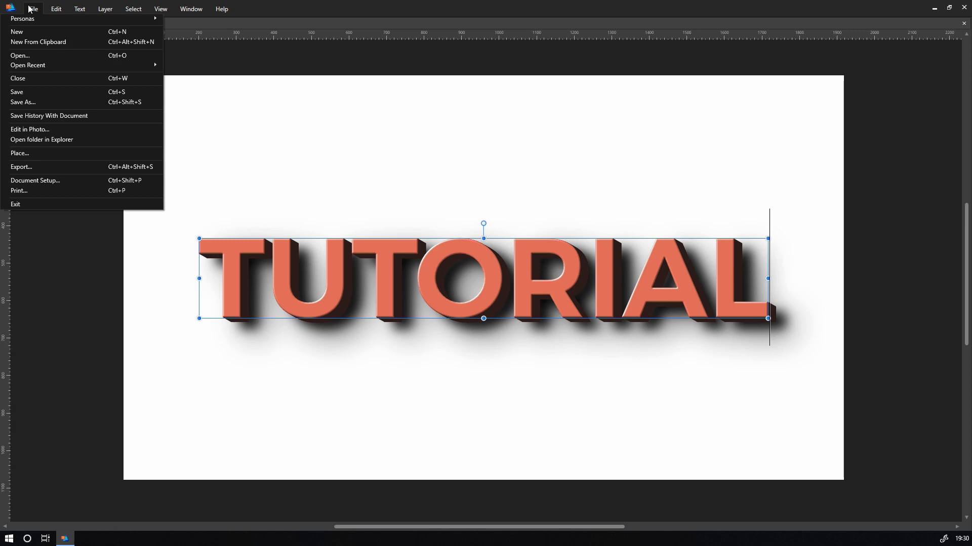
click(33, 34)
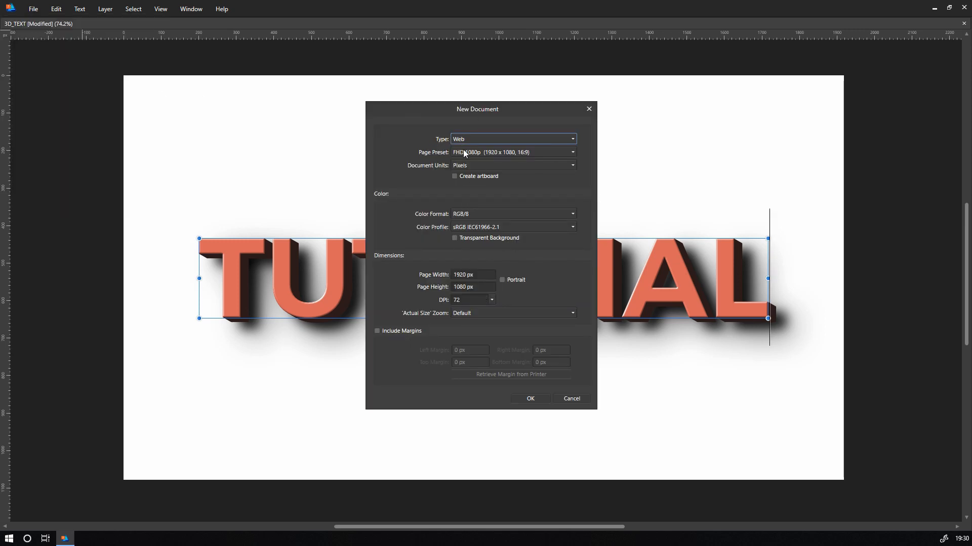
click(532, 400)
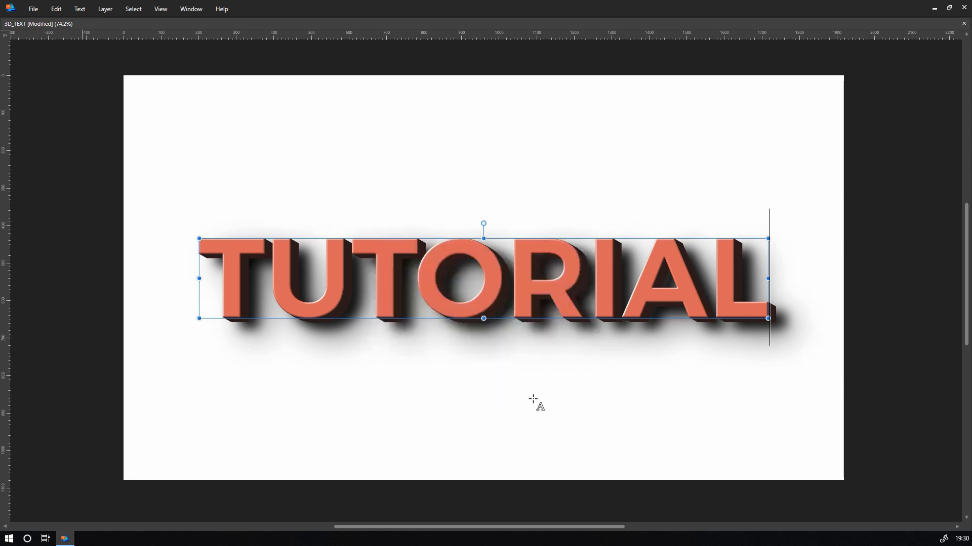
key(Tab)
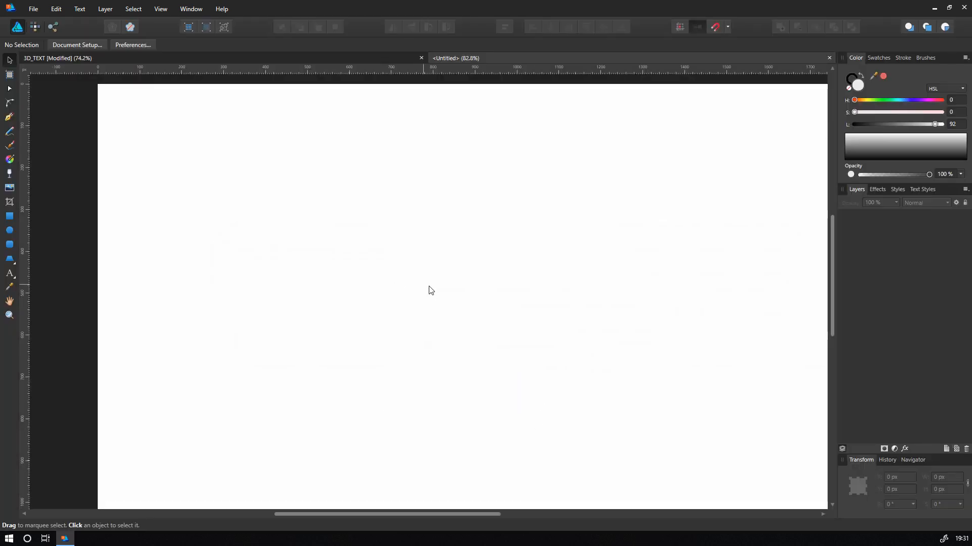
scroll(416, 286, down, 1)
drag(517, 318, 458, 316)
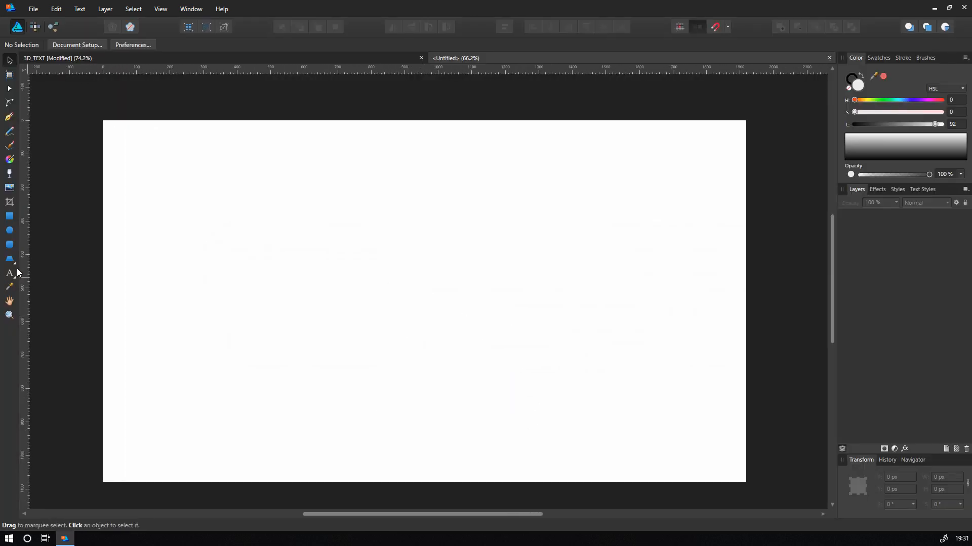
- Add the artistic text AFFINITY across the page at a size of about 337 pt
click(13, 276)
click(56, 274)
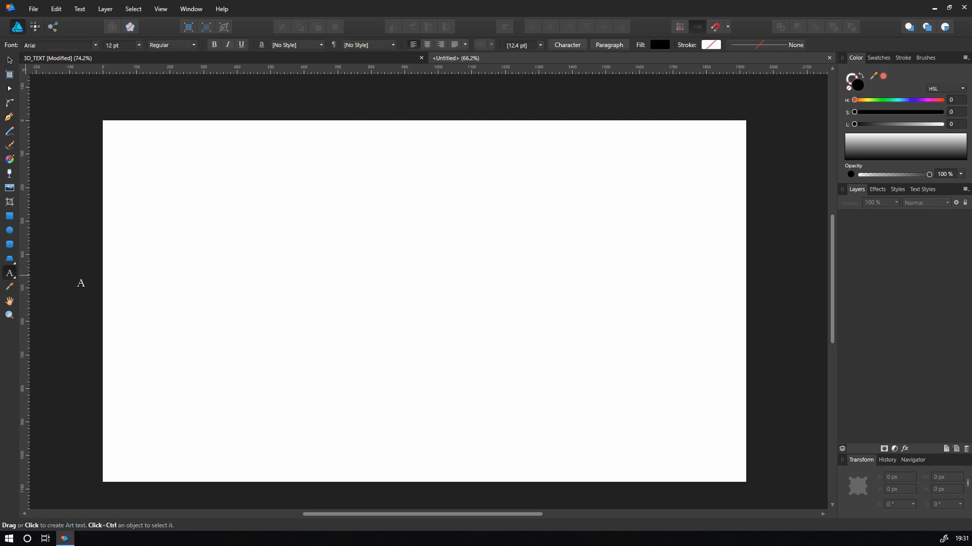
drag(152, 242, 206, 324)
text(A)
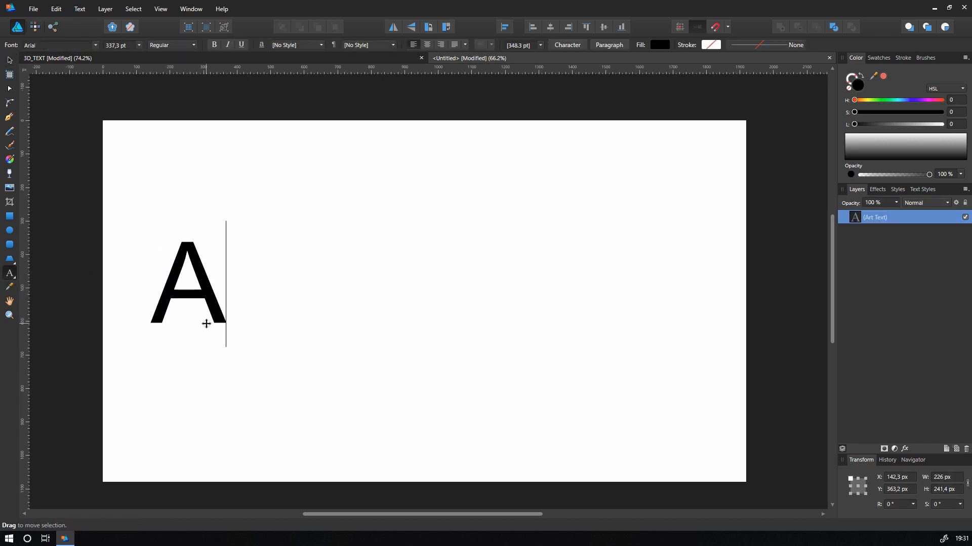
text(FFINITY)
- Set the AFFINITY text to Montserrat SemiBold and centre it horizontally and vertically on the page
key(ctrl+a)
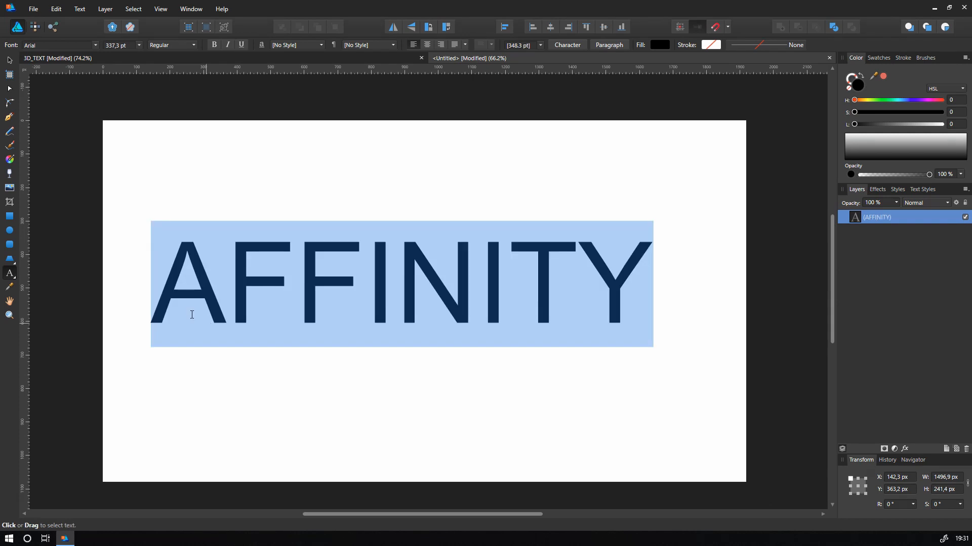
click(74, 48)
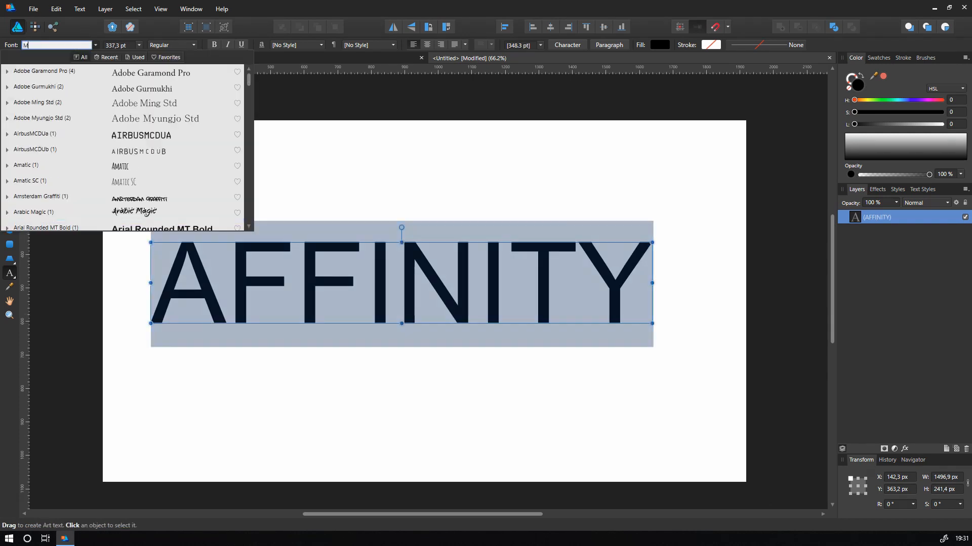
text(MONT)
click(135, 87)
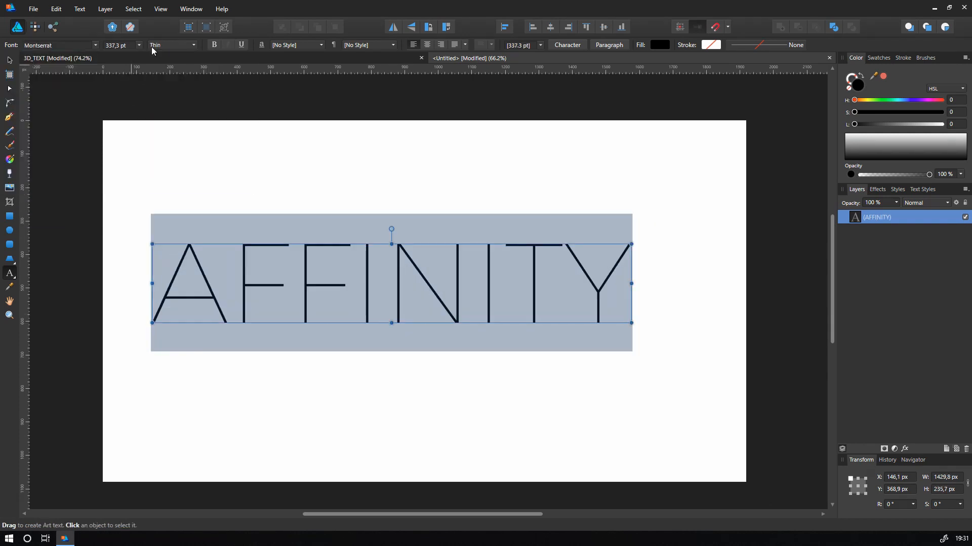
click(154, 45)
click(161, 150)
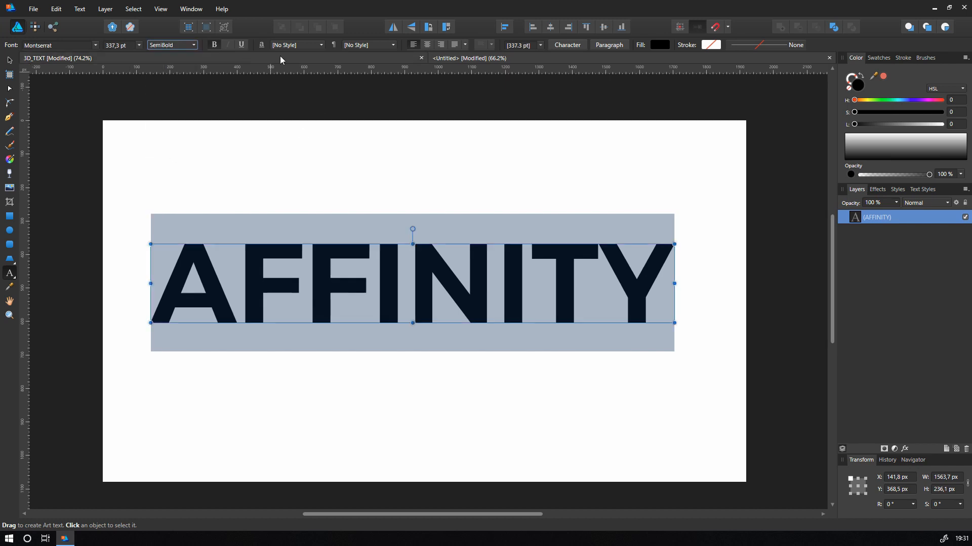
click(550, 27)
click(603, 27)
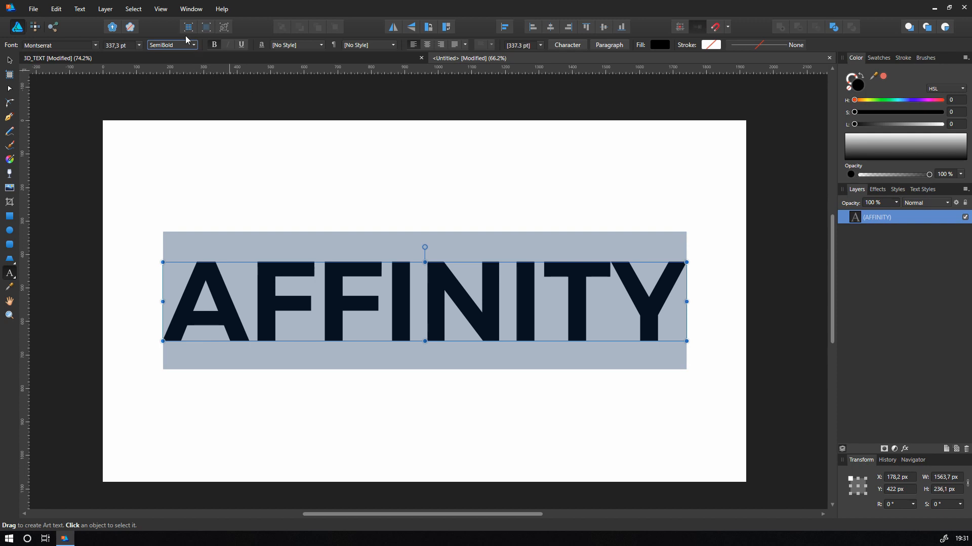
- Display the Symbols studio and create a symbol from the AFFINITY text
click(160, 9)
mouse_move(100, 147)
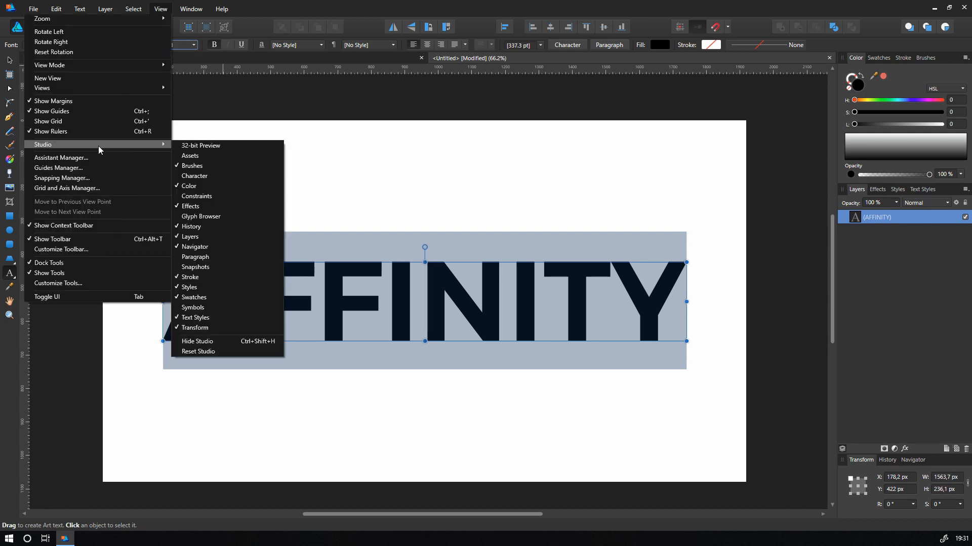
click(193, 308)
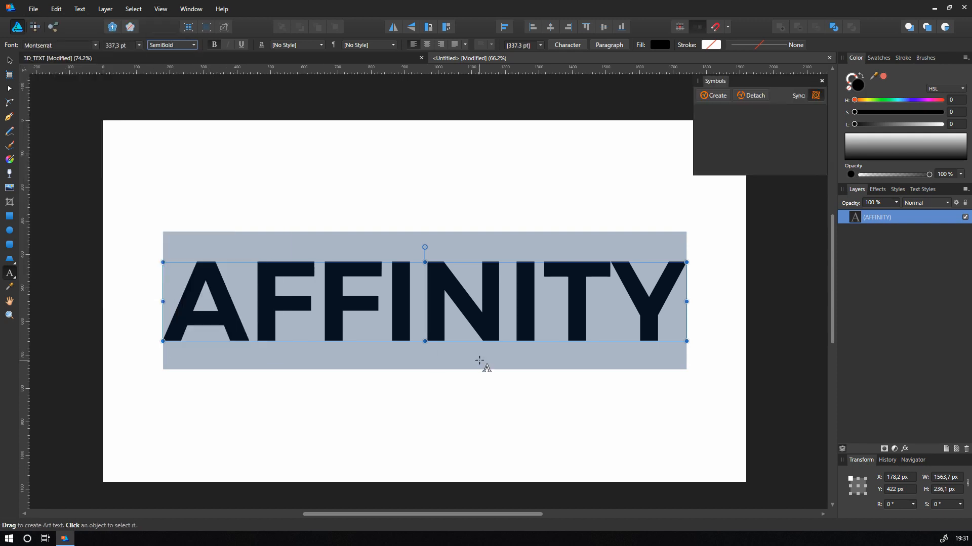
click(715, 97)
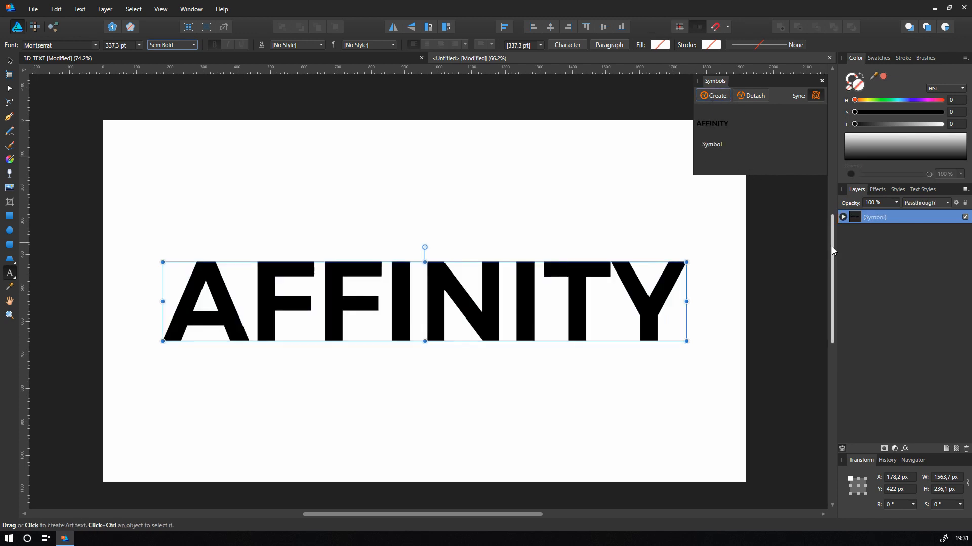
- Move the AFFINITY symbol to the upper part of the page and place two more instances of it below
click(10, 60)
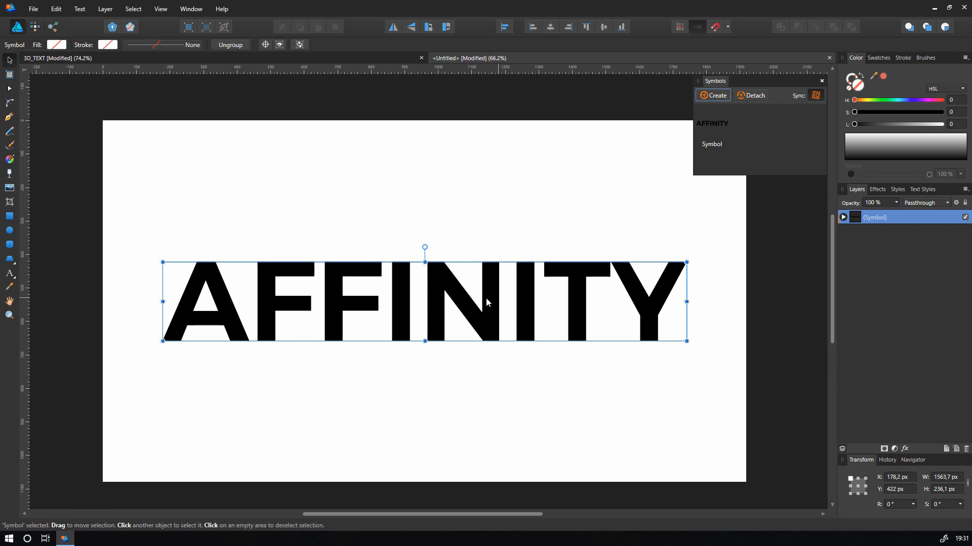
drag(486, 302, 478, 217)
drag(714, 133, 408, 419)
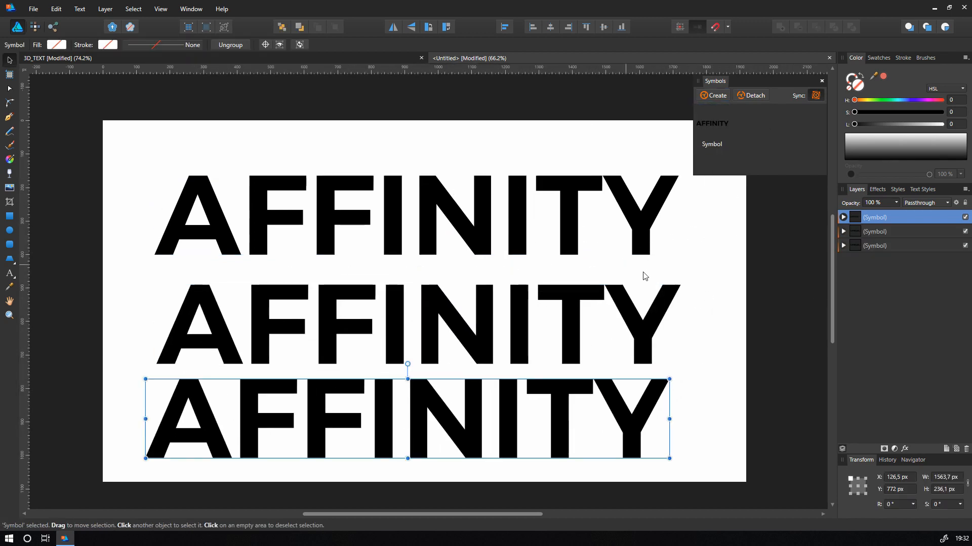
- Replace the text in the lowest symbol instance with DESIGNER
double_click(407, 411)
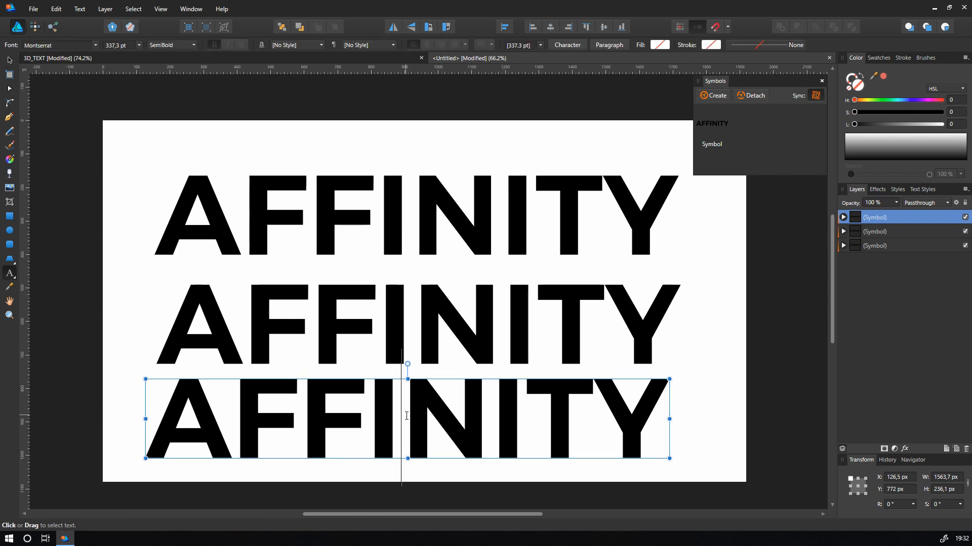
double_click(406, 416)
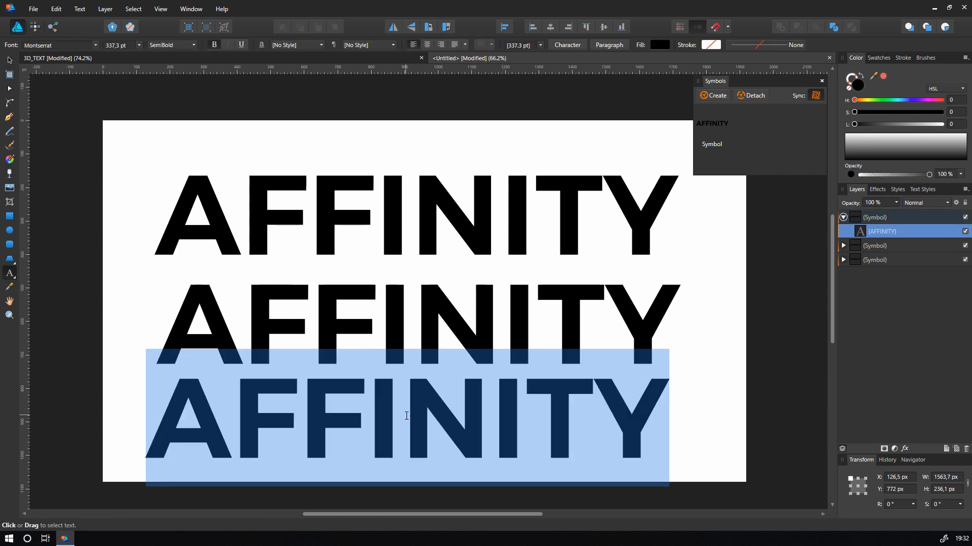
text(DESIGNER)
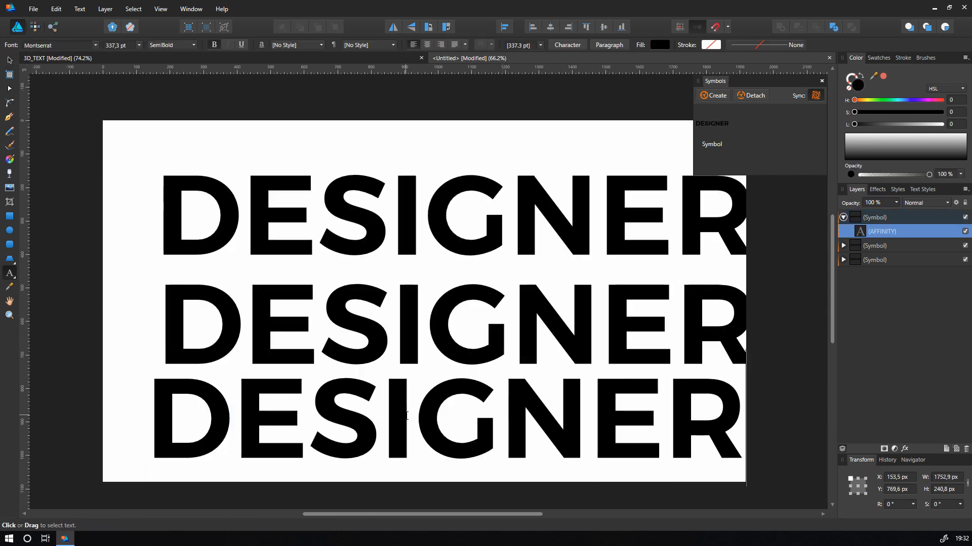
key(Escape)
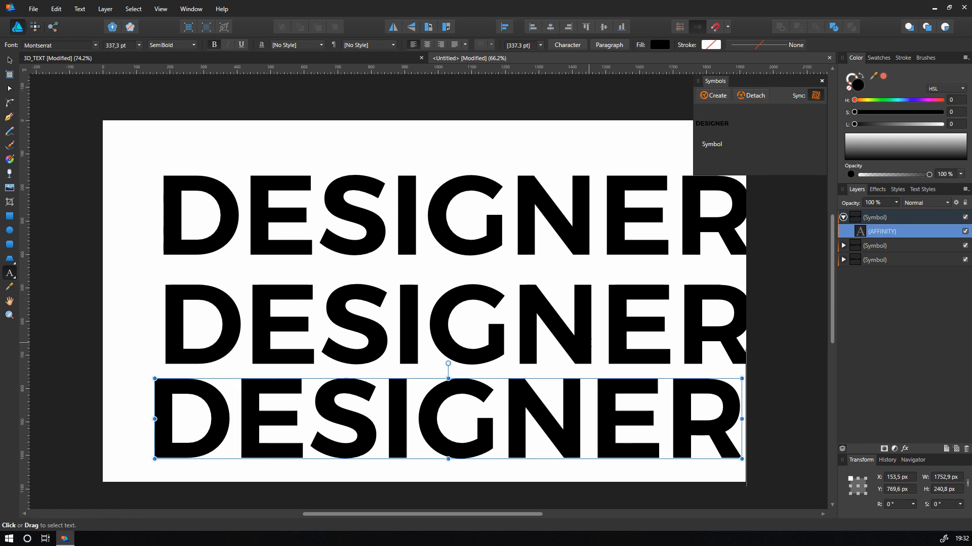
- Try a light blue fill (HSL 191, 72, 62) on the lowest DESIGNER text, and undo the colour change
key(ctrl+a)
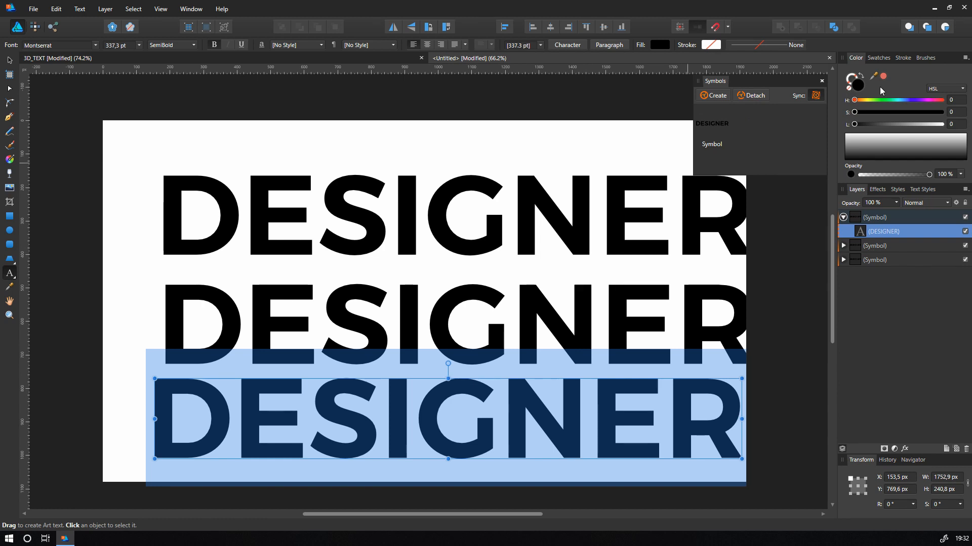
drag(879, 100, 915, 114)
drag(899, 151, 910, 144)
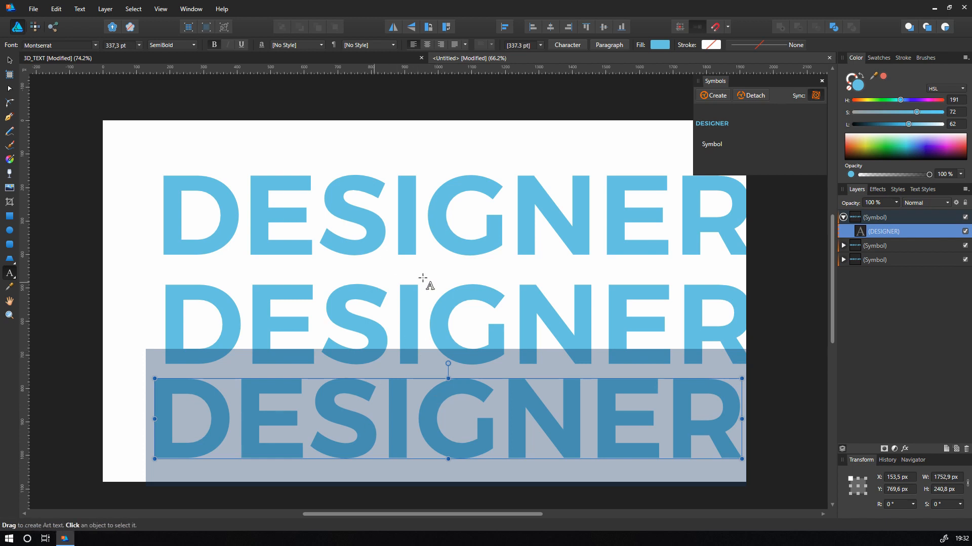
drag(381, 410, 626, 368)
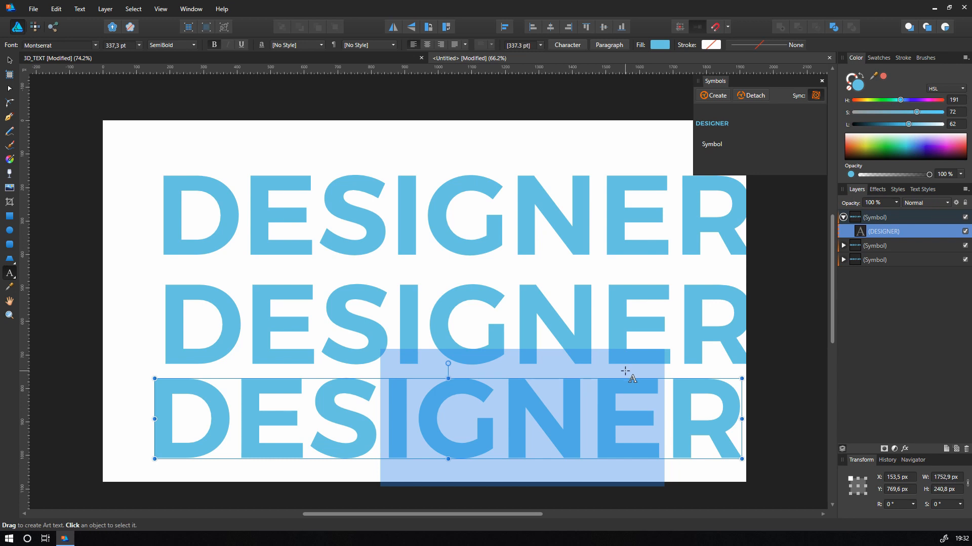
key(ctrl+z)
key(ctrl+z)
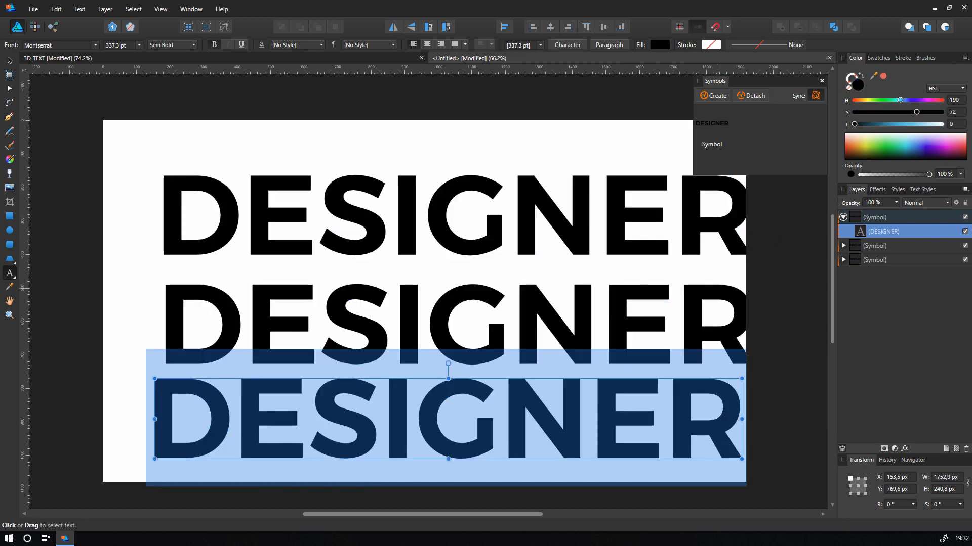
- Turn off symbol syncing and fill only the lowest DESIGNER instance with teal, HSL 181, 72, 30
click(816, 96)
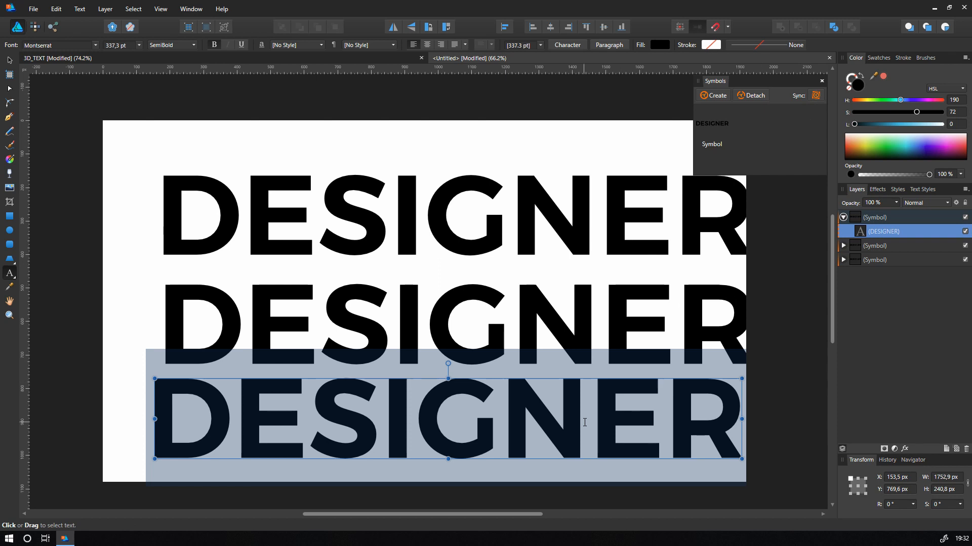
click(585, 423)
double_click(665, 414)
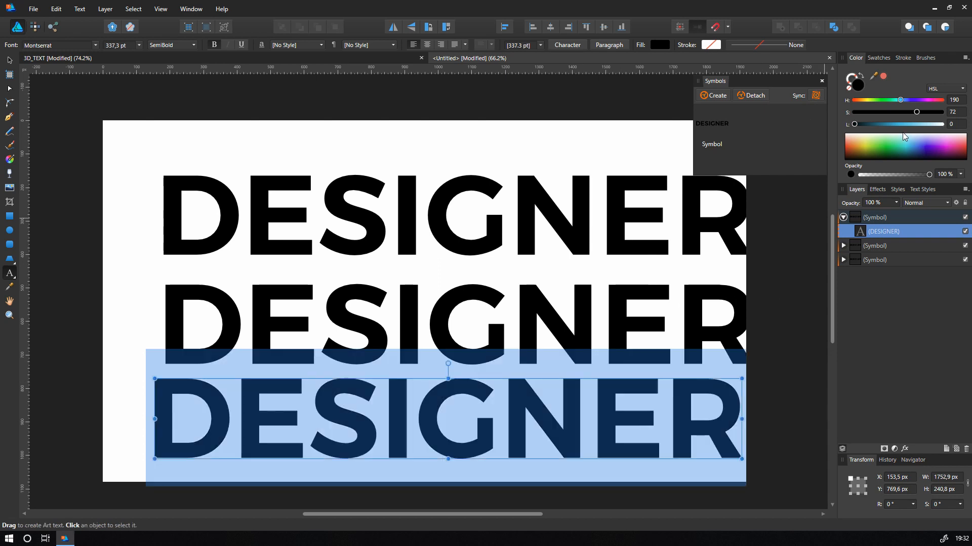
drag(890, 138, 906, 152)
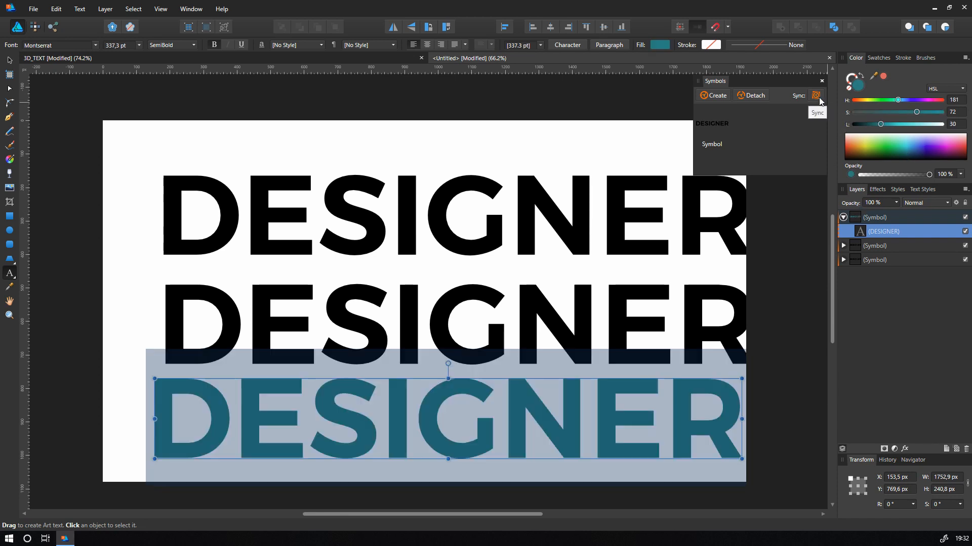
- Replace the text in the teal symbol instance with TUTORIAL
click(572, 402)
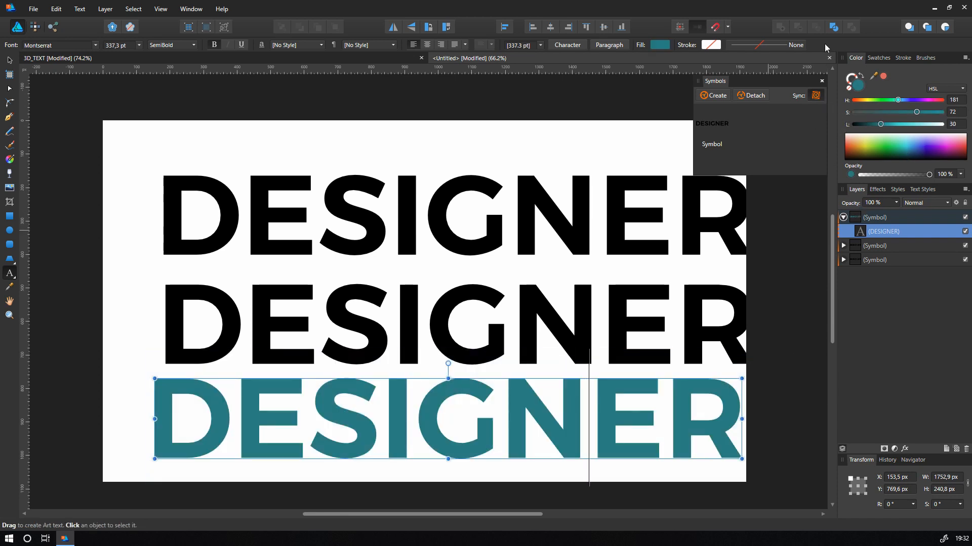
double_click(510, 414)
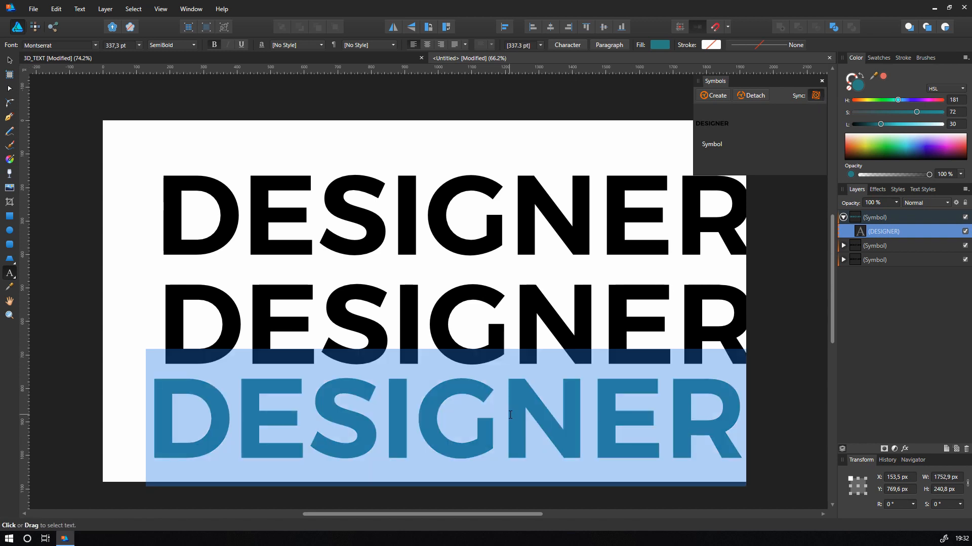
text(TUTORIAL)
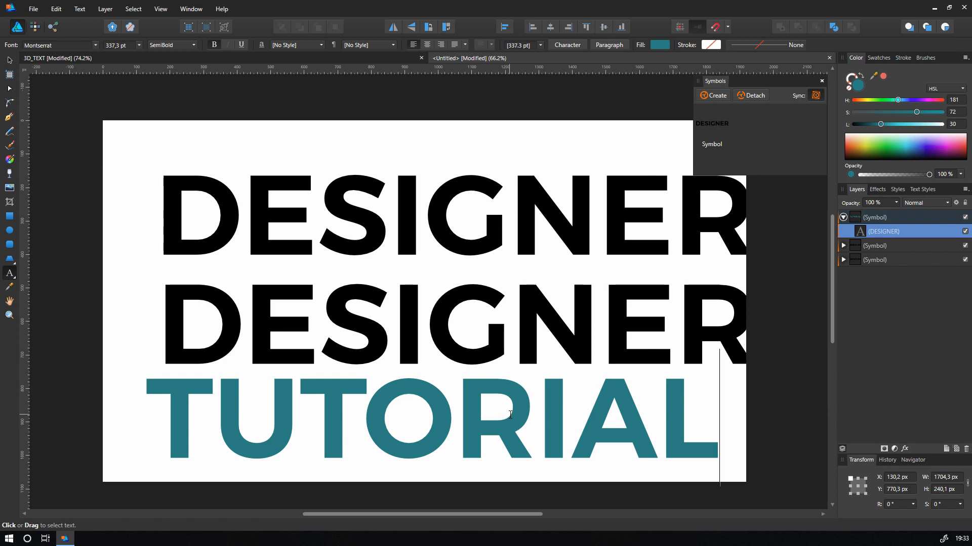
- Finish editing the teal TUTORIAL text and delete its symbol instance
key(Escape)
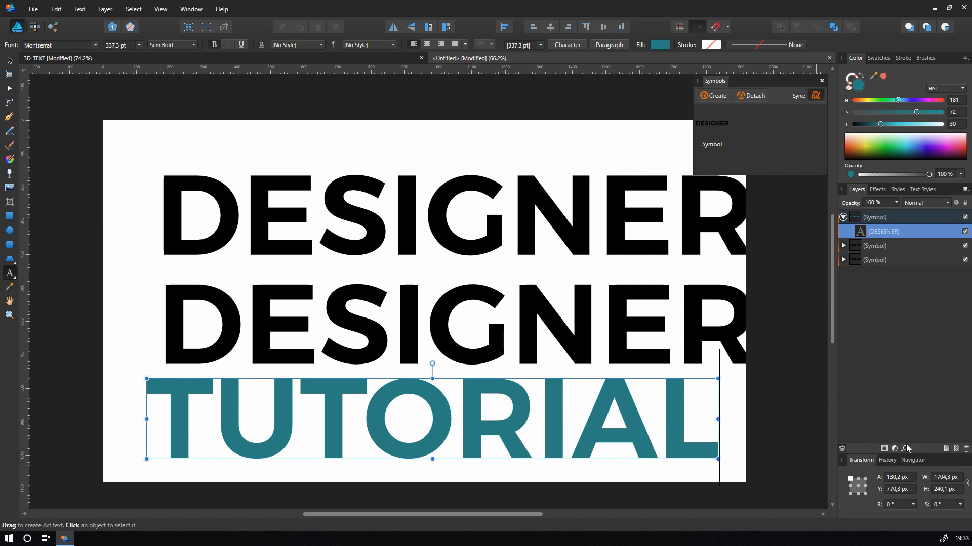
click(9, 59)
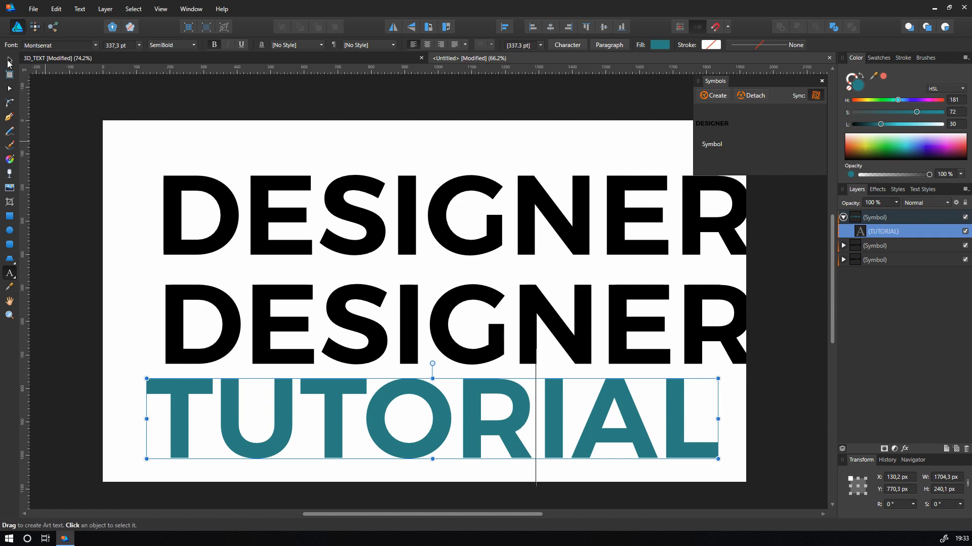
click(903, 217)
key(Delete)
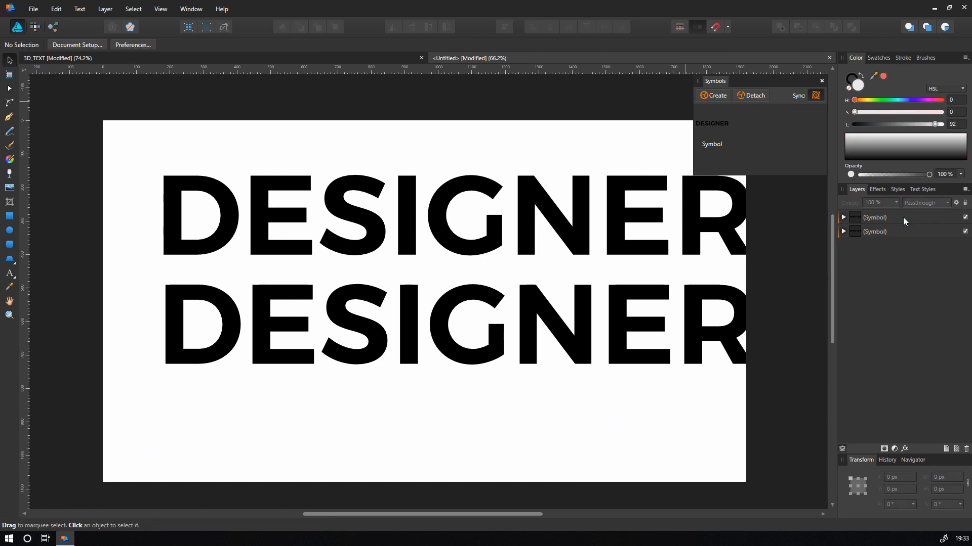
- Add a red Color Overlay layer effect (HSL 0, 100, 50) to the DESIGNER text inside the lower symbol instance
click(608, 312)
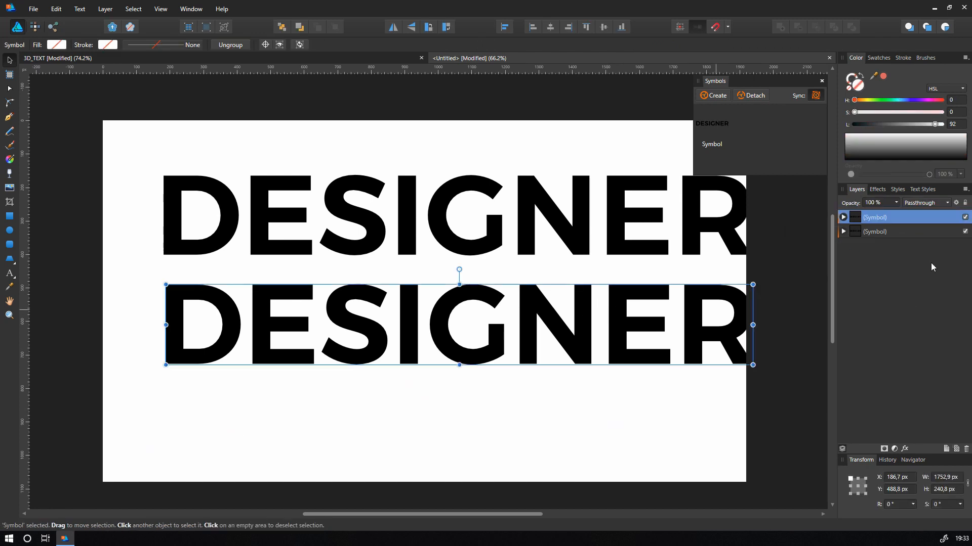
click(843, 218)
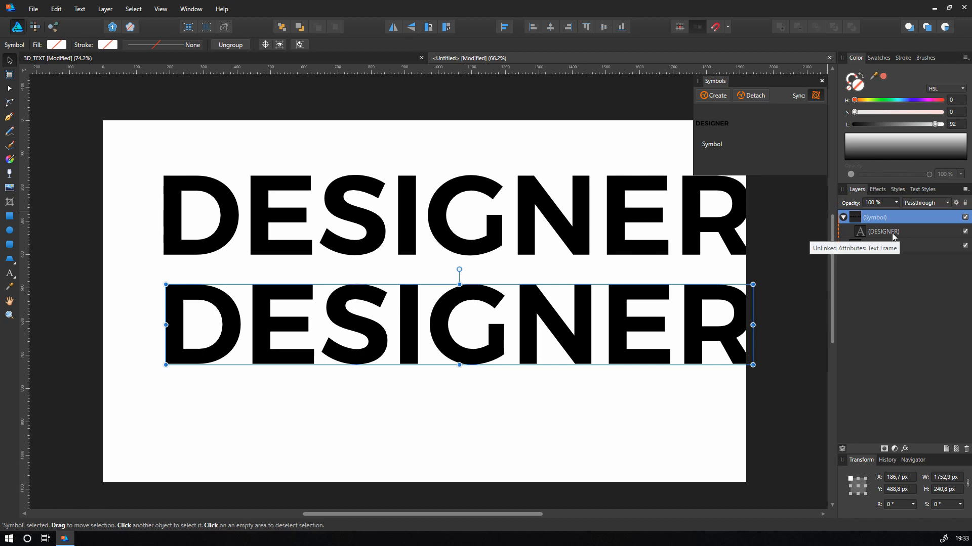
click(903, 231)
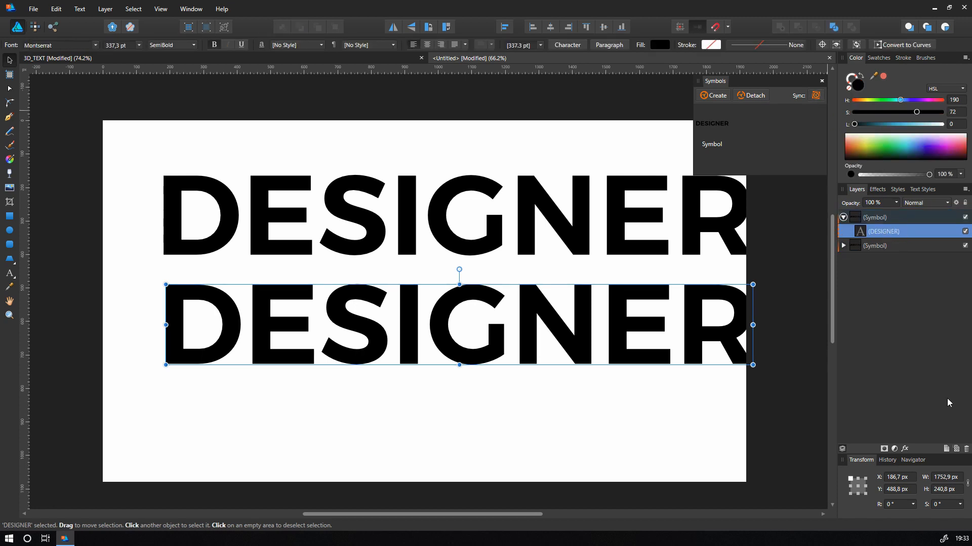
click(904, 449)
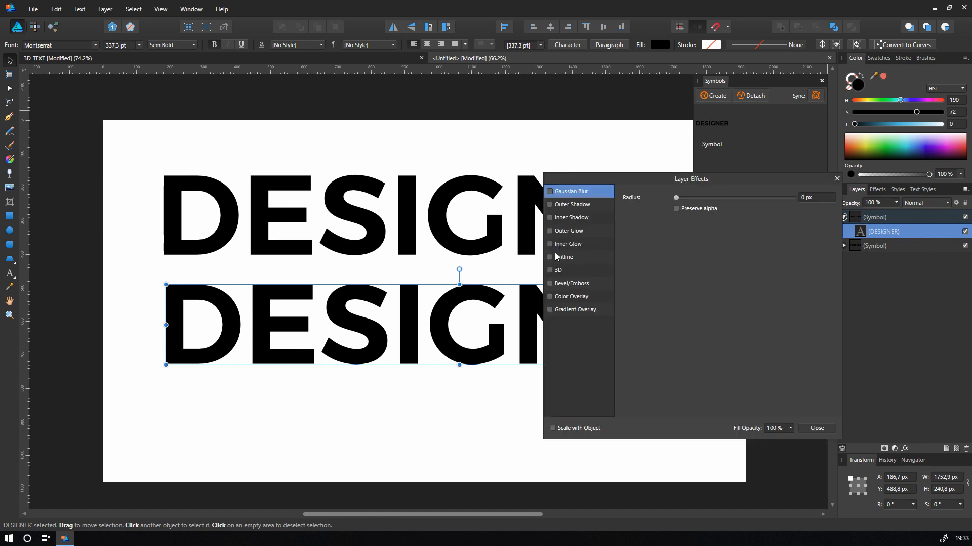
click(550, 296)
click(701, 222)
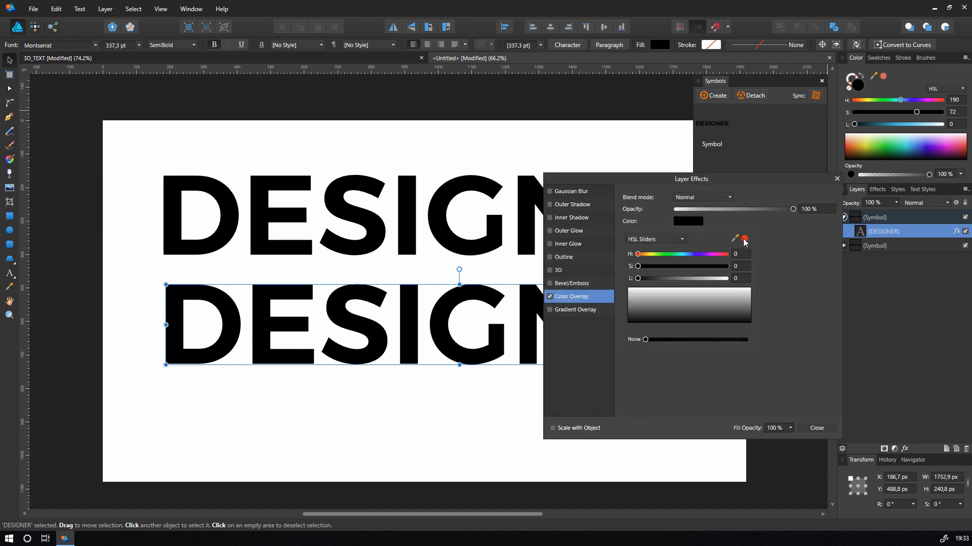
click(744, 239)
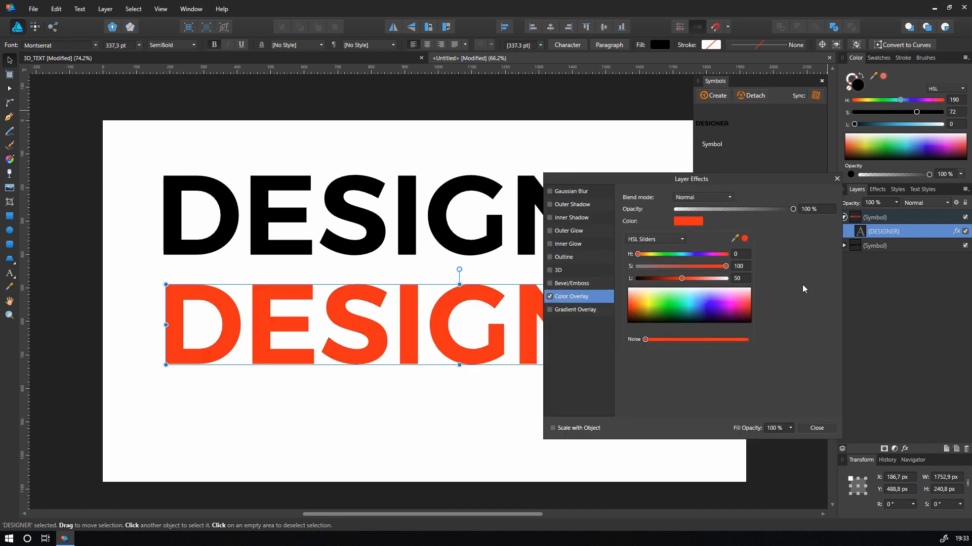
click(819, 428)
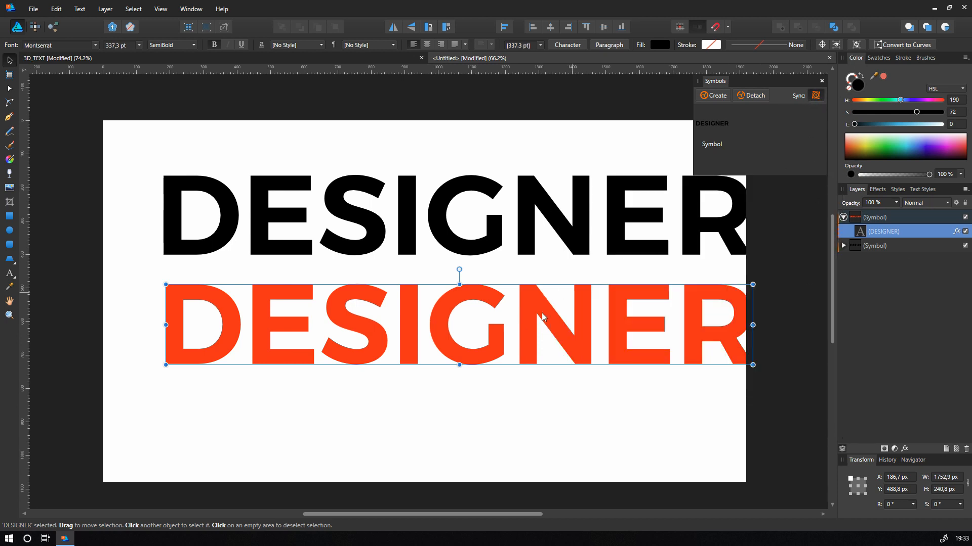
- Replace the text in the red symbol instance with AFFINITY
double_click(499, 325)
double_click(516, 324)
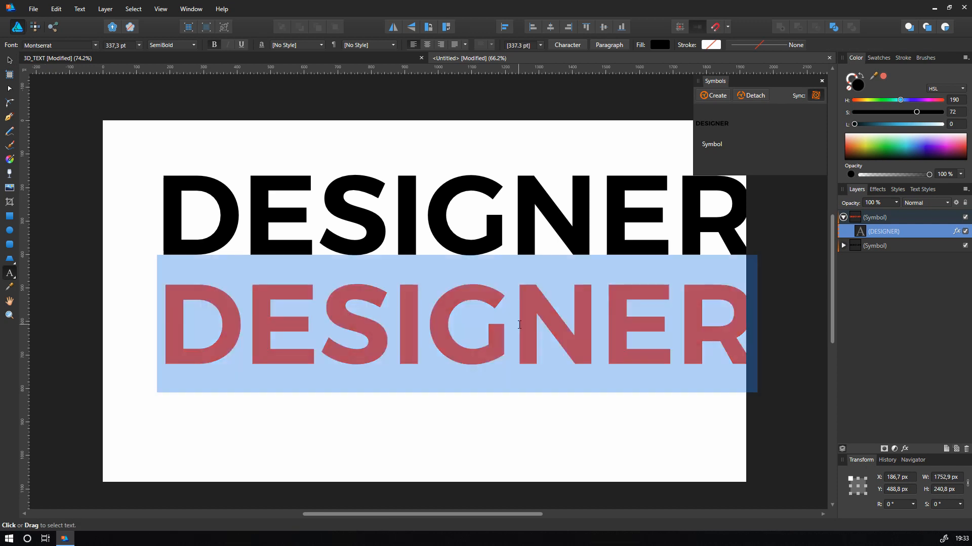
text(AFFINITY)
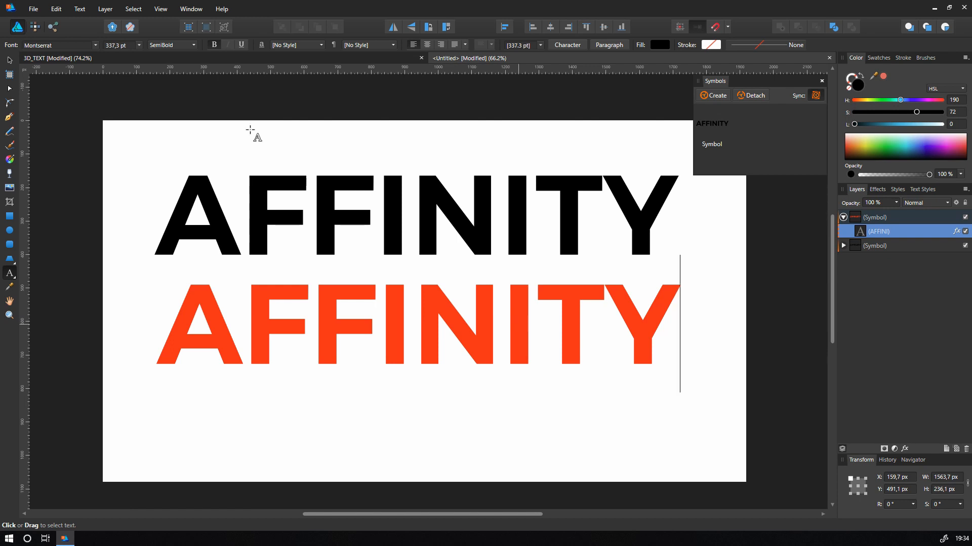
key(Escape)
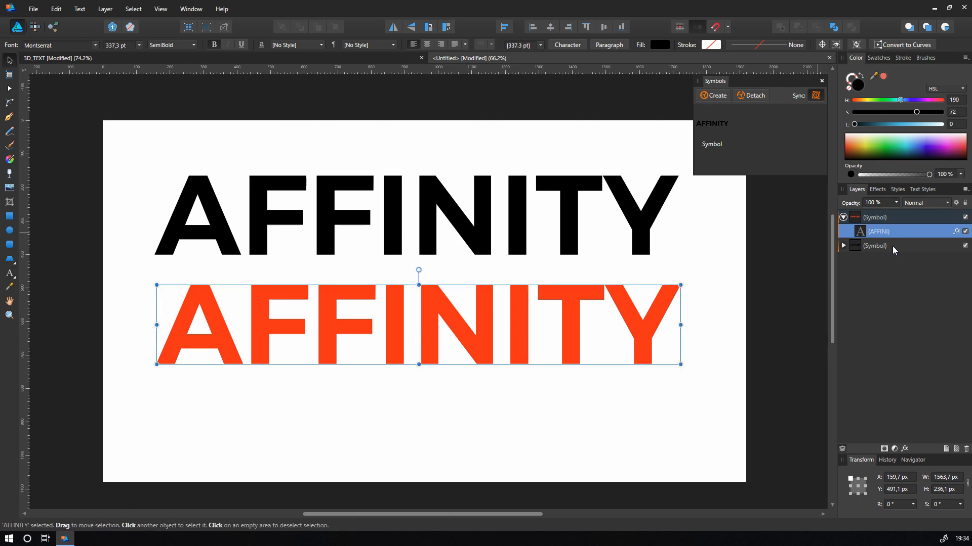
- Delete the red AFFINITY instance and centre the remaining black one horizontally and vertically on the page
click(891, 218)
key(Delete)
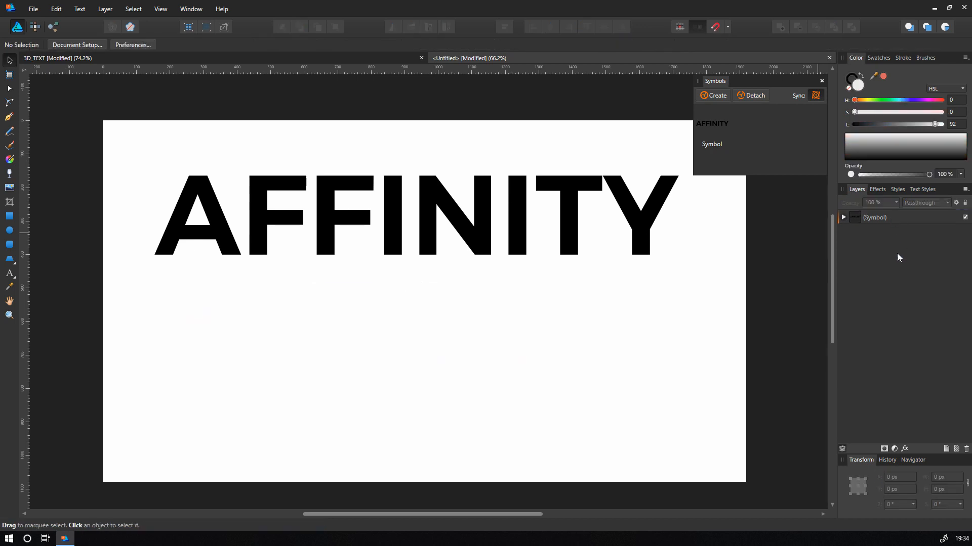
click(583, 235)
click(550, 28)
click(604, 28)
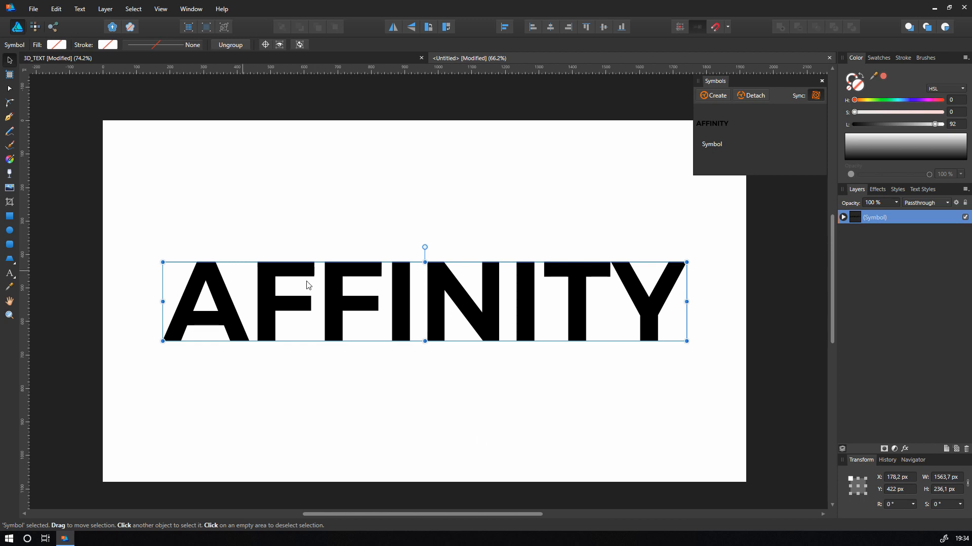
- Duplicate the AFFINITY symbol and shift the copy about 1 px right and 0.6 px down without snapping
scroll(344, 304, up, 5)
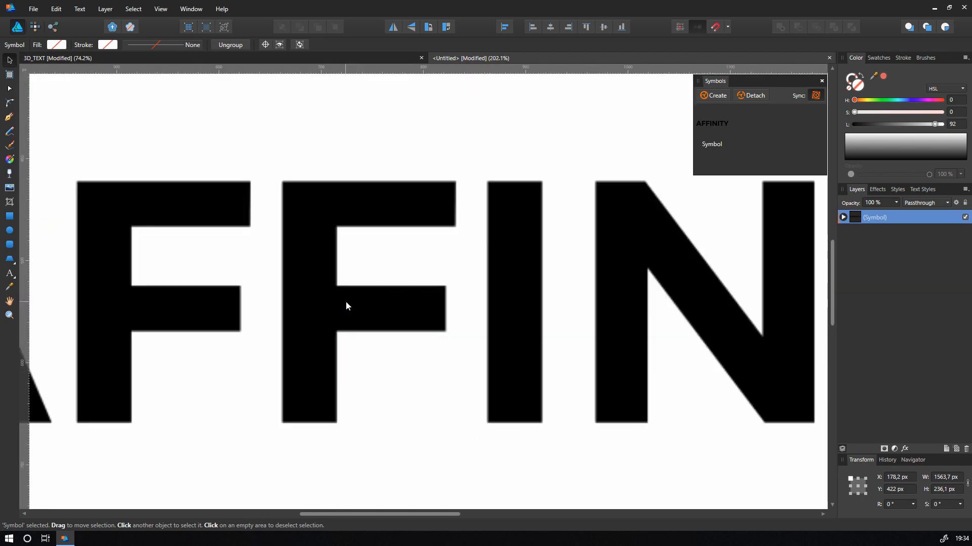
drag(301, 282, 402, 295)
scroll(183, 262, up, 4)
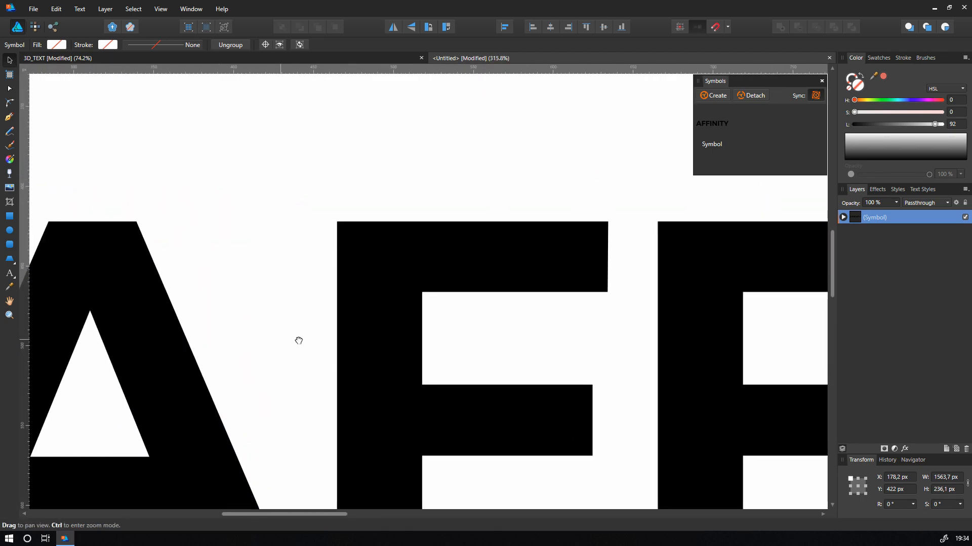
scroll(293, 303, up, 2)
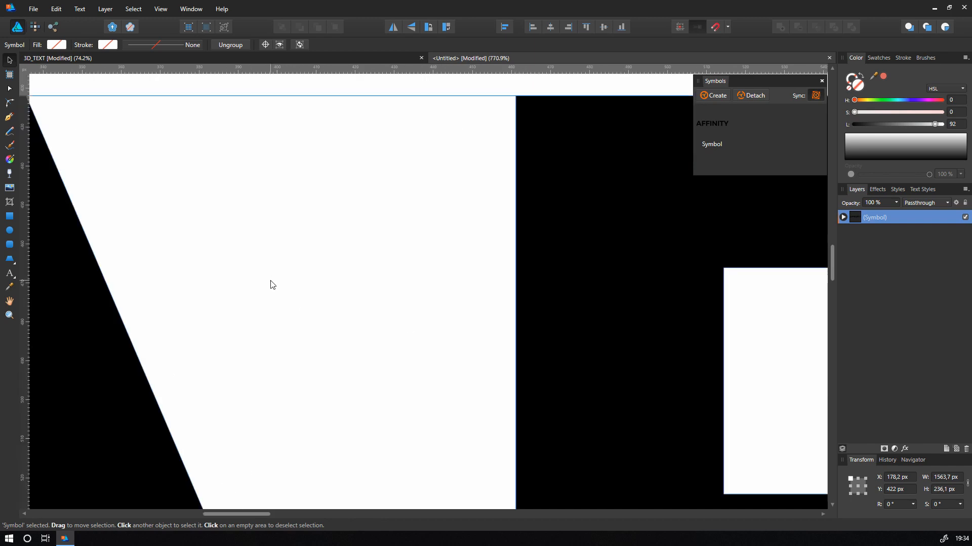
drag(273, 285, 568, 398)
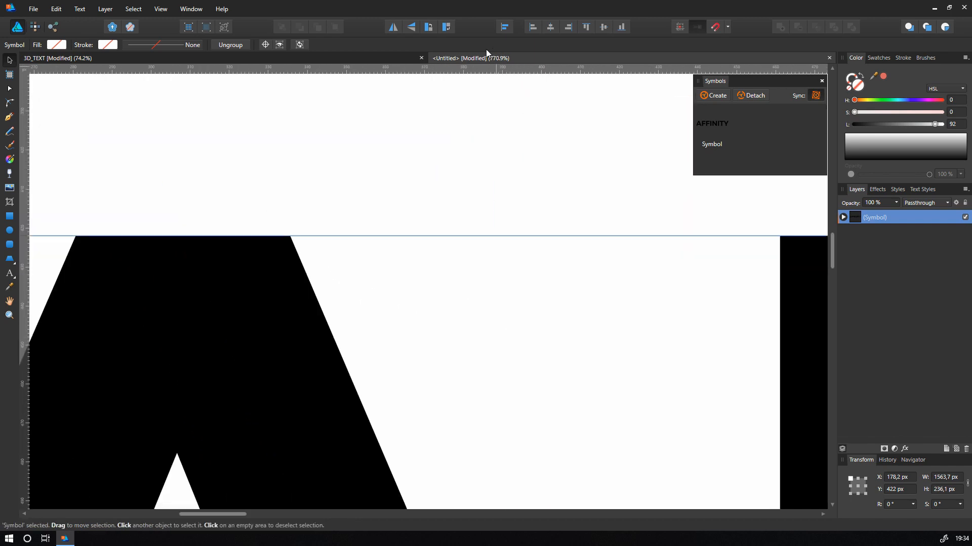
scroll(406, 260, up, 2)
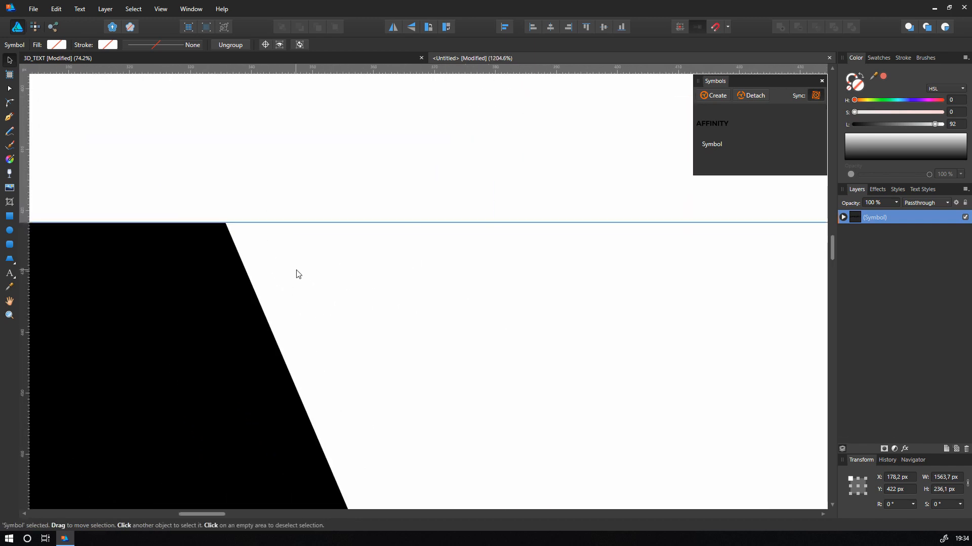
scroll(427, 265, down, 1)
scroll(425, 265, up, 1)
scroll(423, 265, down, 1)
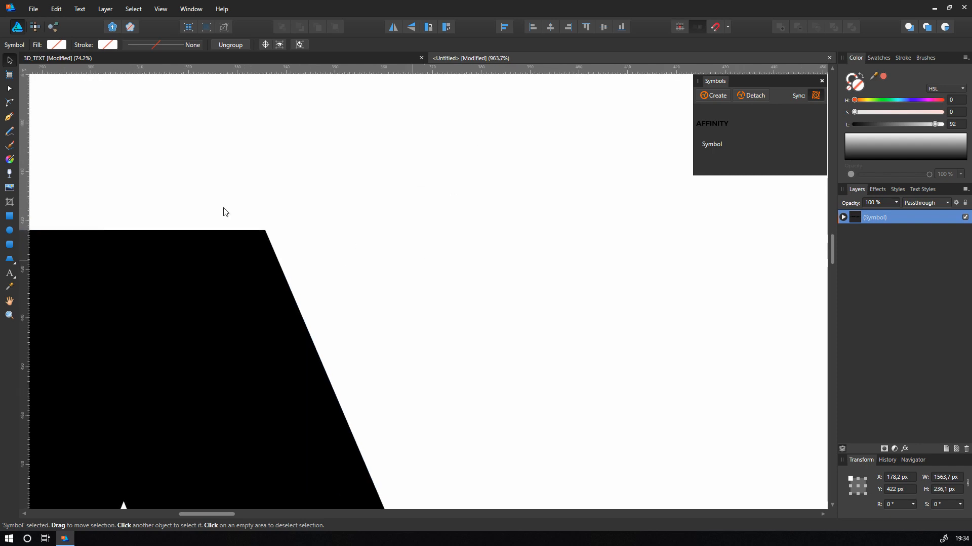
right_click(912, 224)
click(888, 308)
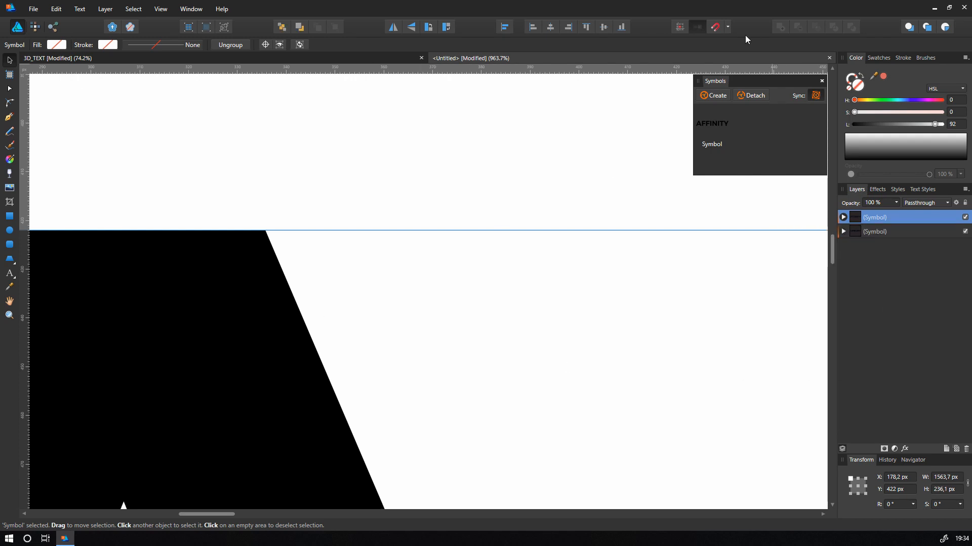
click(729, 27)
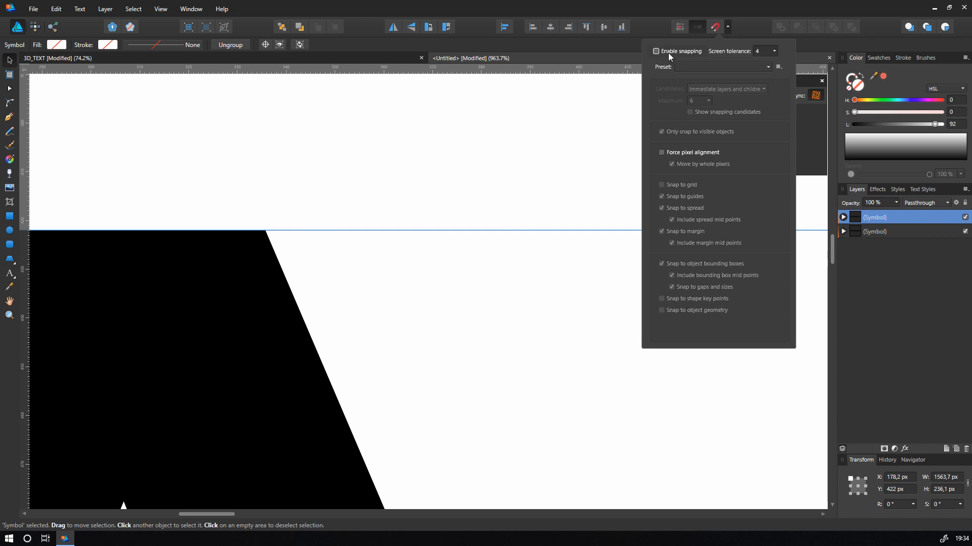
drag(233, 270, 236, 275)
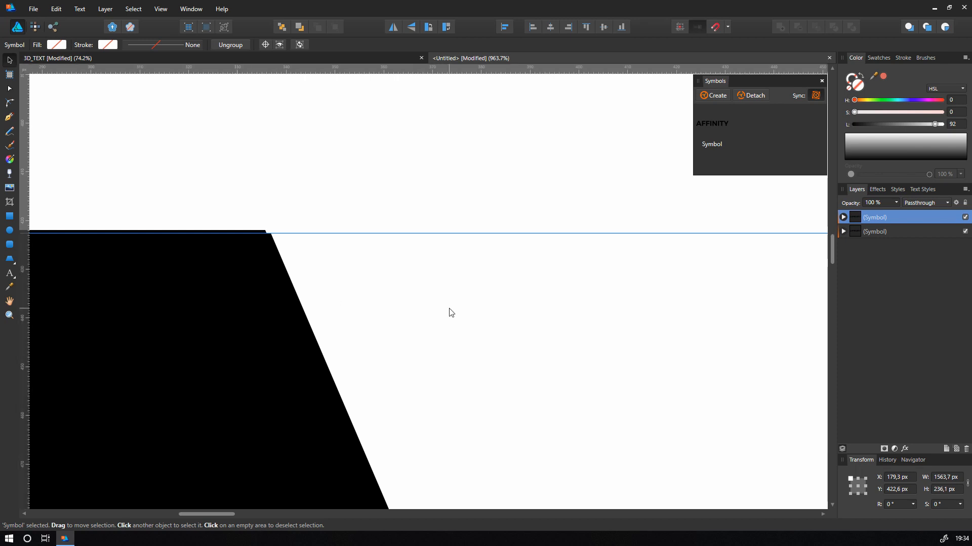
- Repeat the offset duplication of the AFFINITY symbol until the topmost copy sits at about X 219 px, Y 444 px
right_click(914, 226)
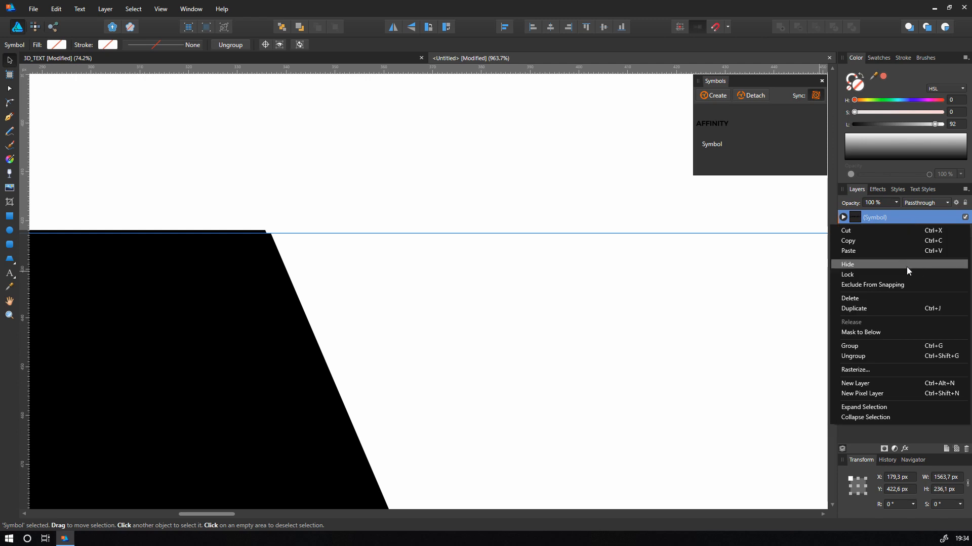
click(938, 311)
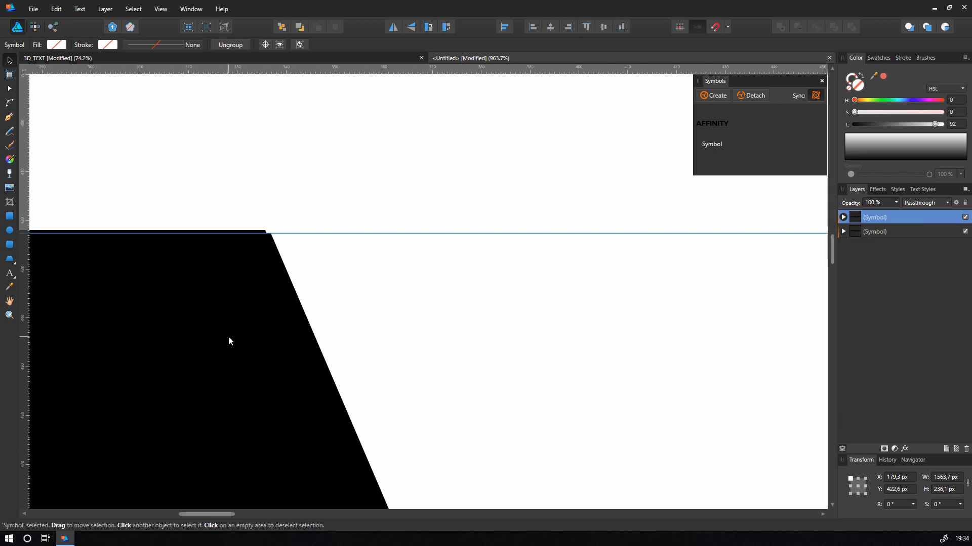
key(ctrl+j)
key(ctrl+j)
key(ctrl+j)
key(ctrl+j)
key(ctrl+j)
key(ctrl+j)
key(ctrl+j)
key(ctrl+j)
key(ctrl+j)
key(ctrl+j)
key(ctrl+j)
key(ctrl+j)
key(ctrl+j)
key(ctrl+j)
key(ctrl+j)
key(ctrl+j)
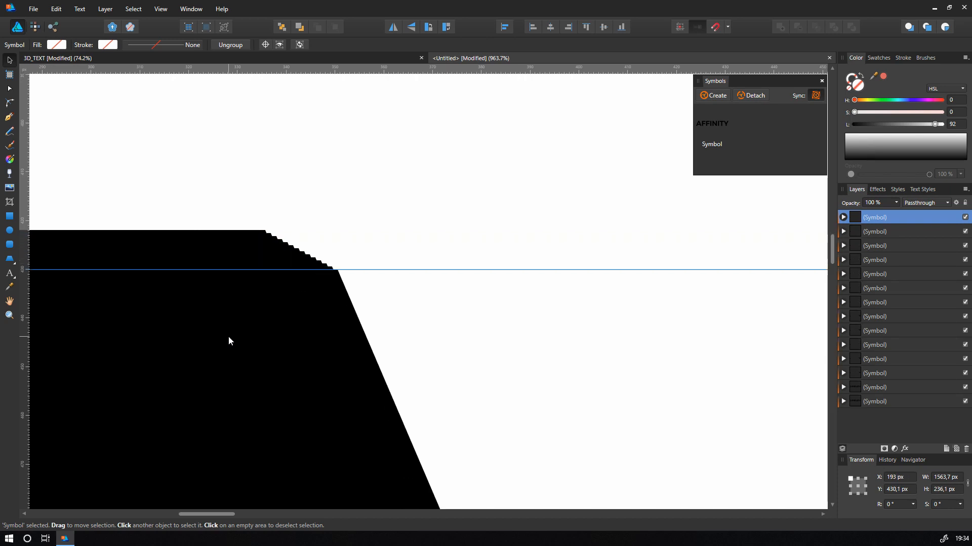
key(ctrl+j)
key(ctrl+j)
key(ctrl+j)
key(ctrl+j)
key(ctrl+j)
key(ctrl+j)
key(ctrl+j)
key(ctrl+j)
key(ctrl+j)
key(ctrl+j)
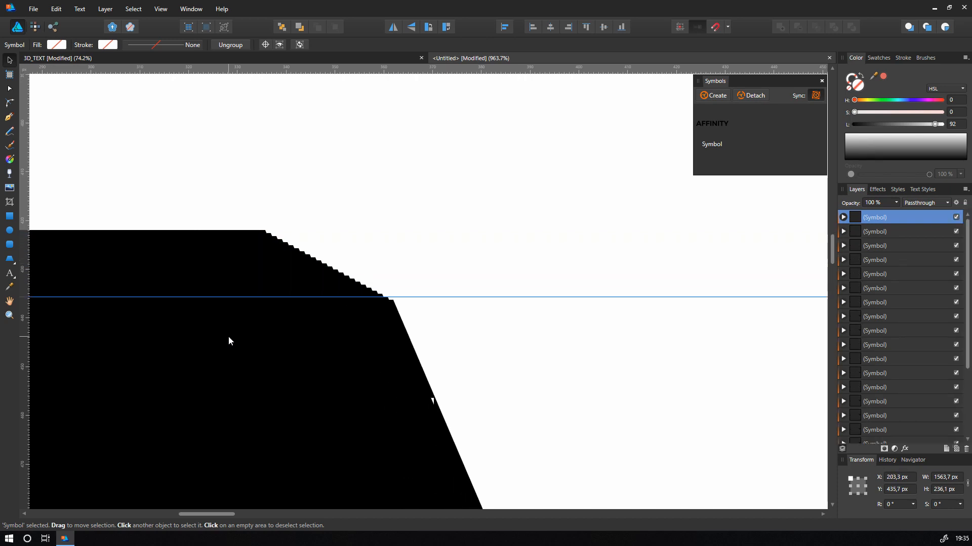
key(ctrl+j)
key(ctrl+j)
key(ctrl+j)
key(ctrl+j)
key(ctrl+j)
key(ctrl+j)
key(ctrl+j)
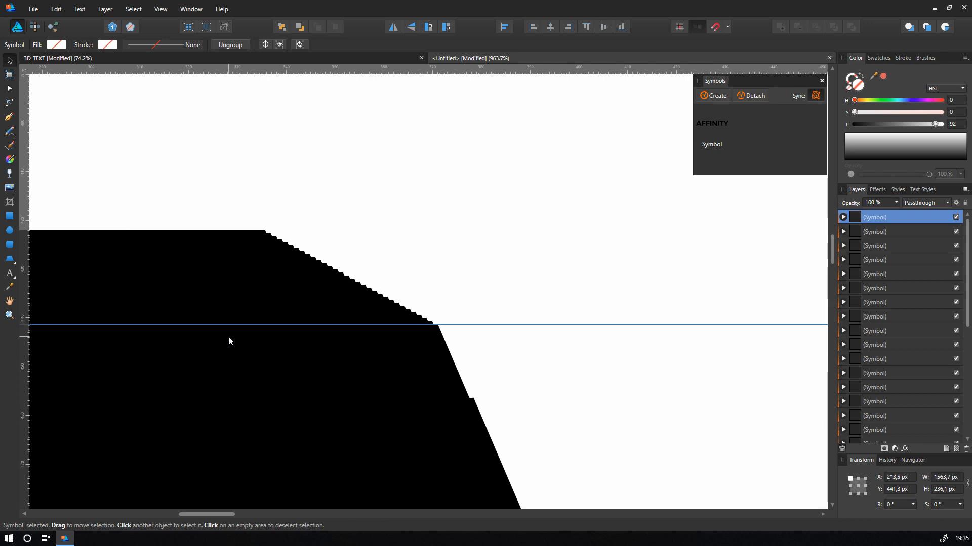
- Undo the last few symbol duplicates, back to the copy at X 215.8 px, Y 442.5 px
scroll(270, 304, down, 10)
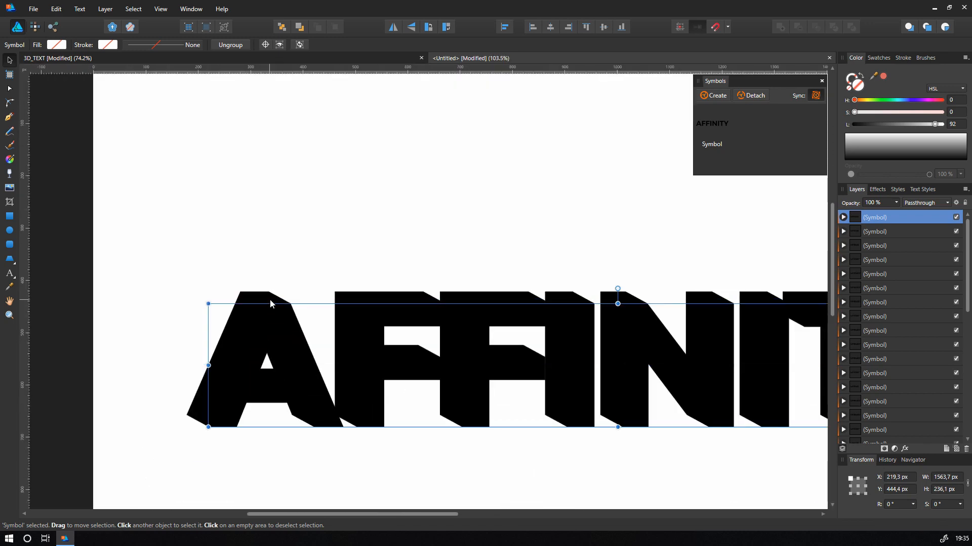
key(ctrl+z)
key(ctrl+z)
key(ctrl+z)
key(ctrl+z)
key(ctrl+z)
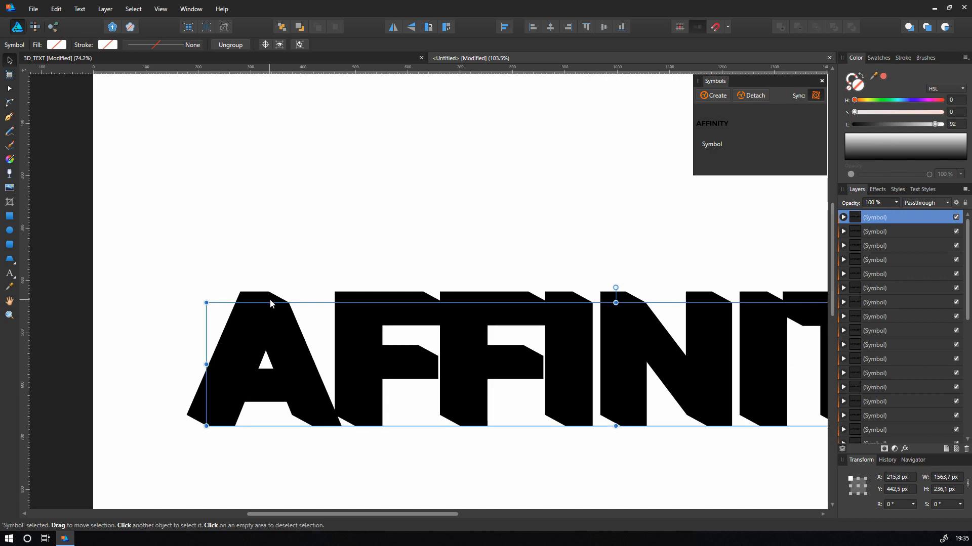
scroll(587, 319, down, 3)
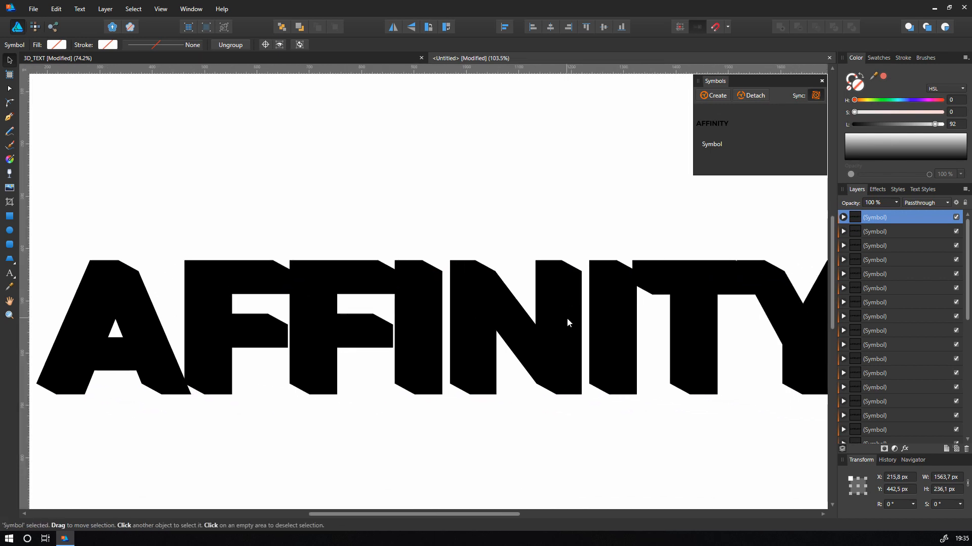
drag(619, 332, 602, 331)
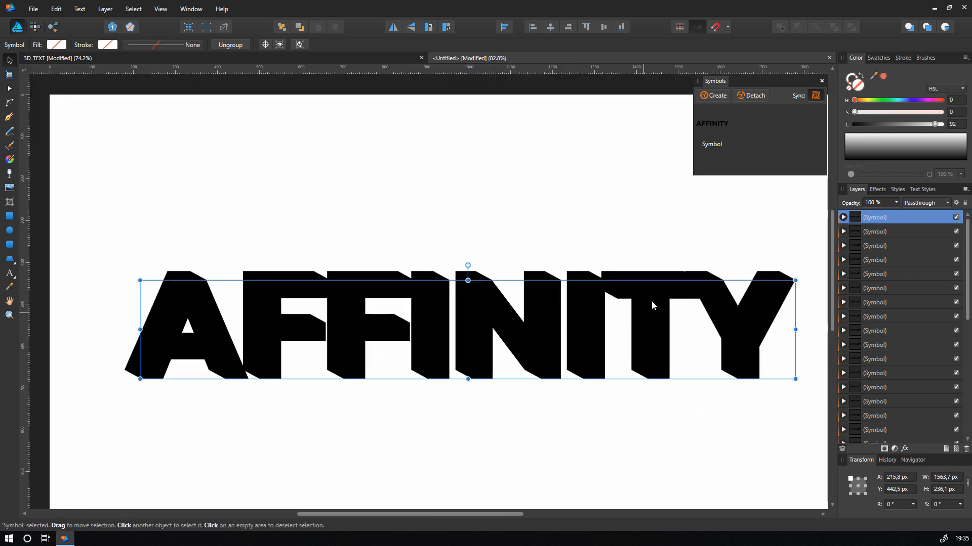
scroll(474, 276, up, 1)
scroll(476, 280, down, 1)
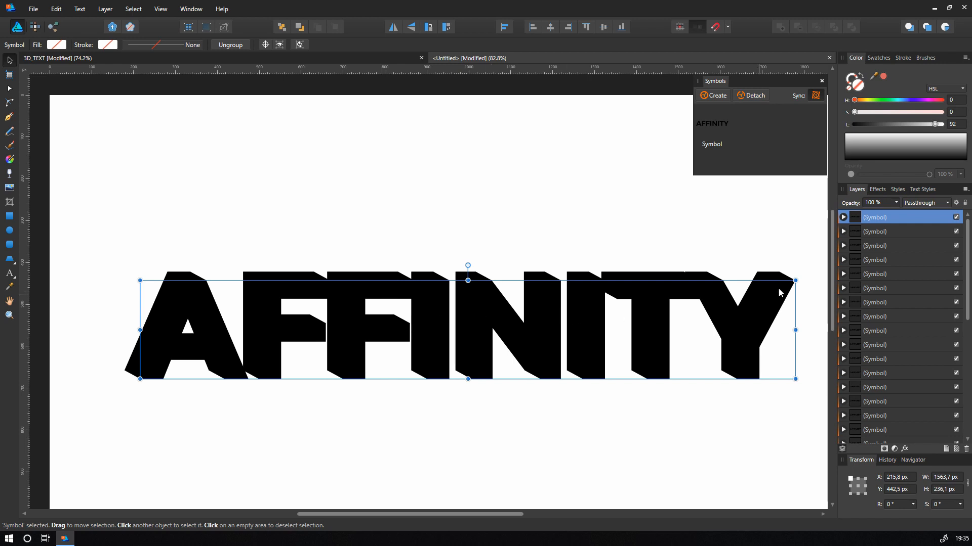
- Select the AFFINITY text inside the bottommost symbol of the stack and turn off symbol syncing
click(873, 234)
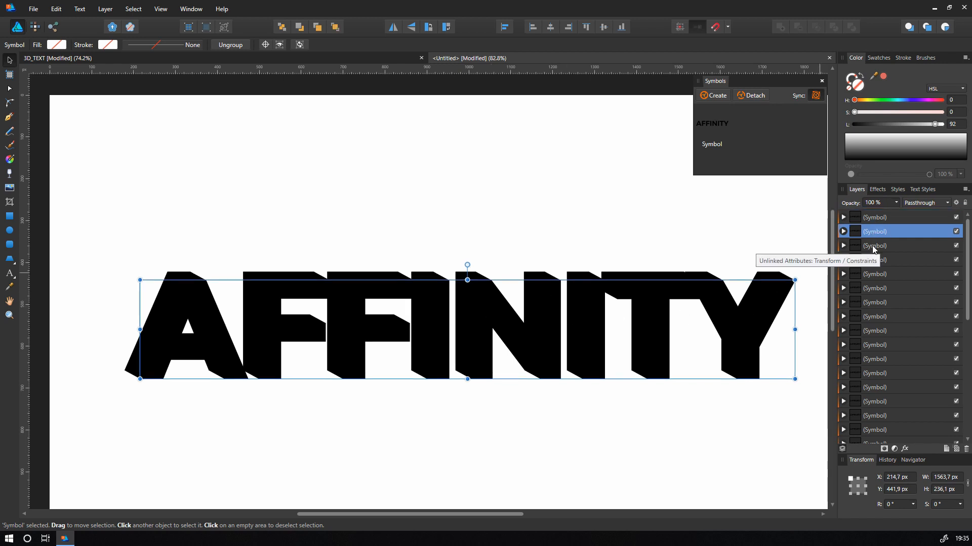
click(881, 218)
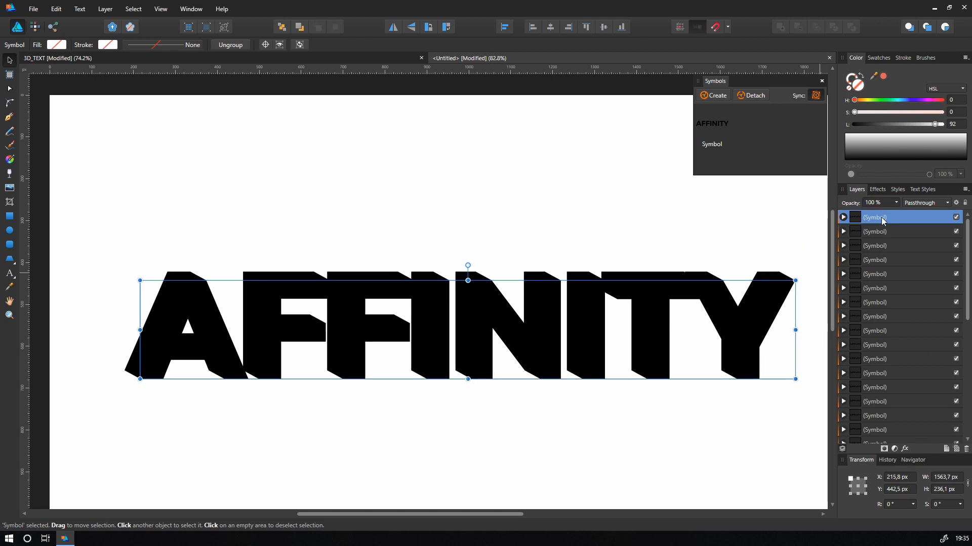
scroll(905, 334, down, 10)
click(883, 429)
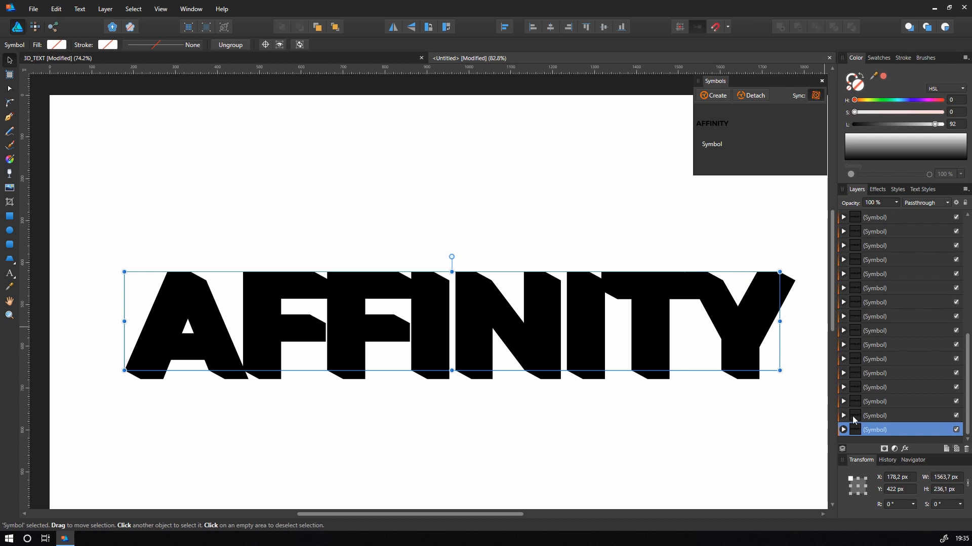
click(844, 430)
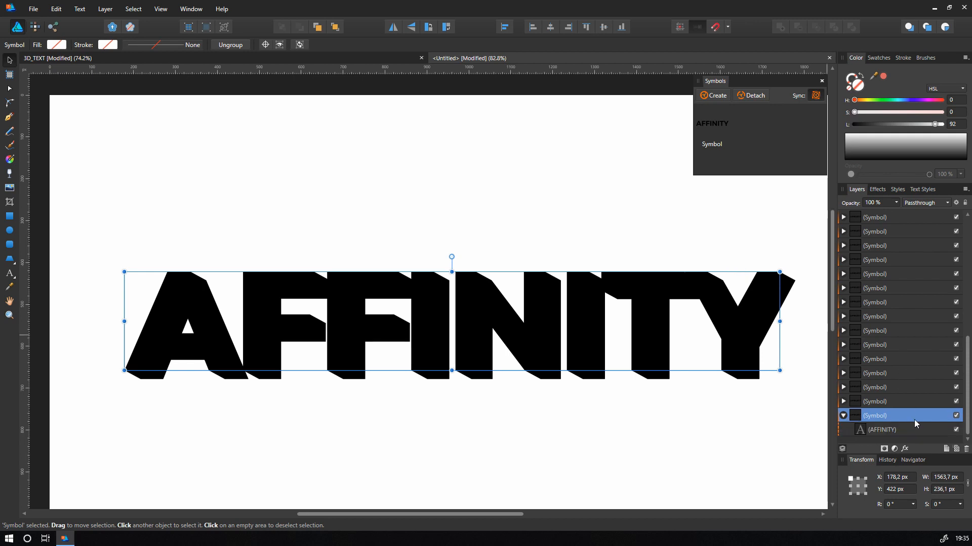
click(889, 434)
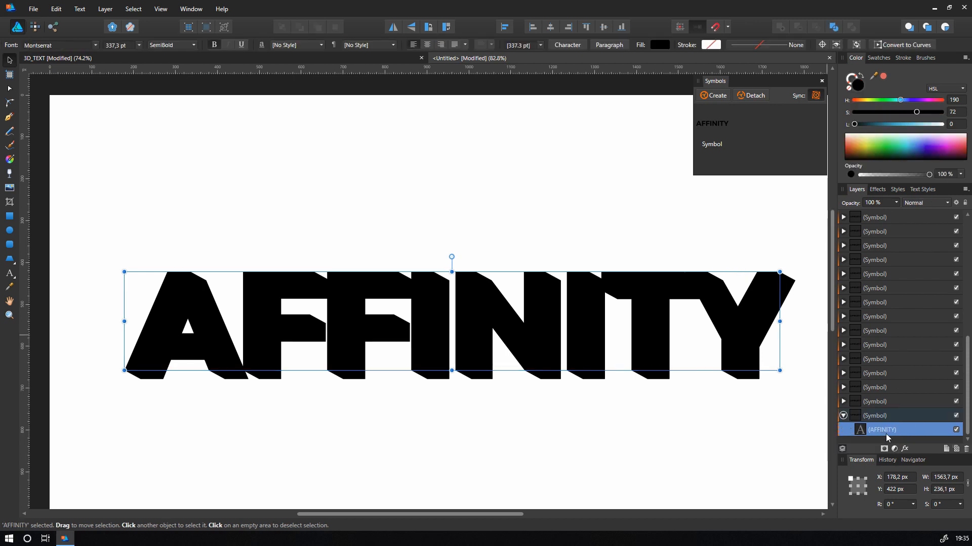
click(818, 99)
- Apply a Color Overlay layer effect to the bottommost AFFINITY text in a slightly desaturated red
click(905, 449)
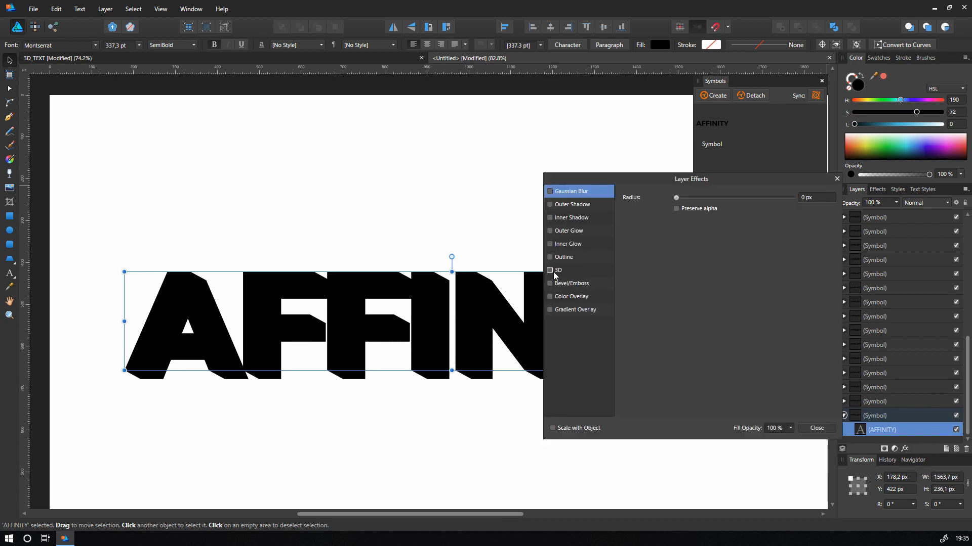
click(570, 297)
click(688, 221)
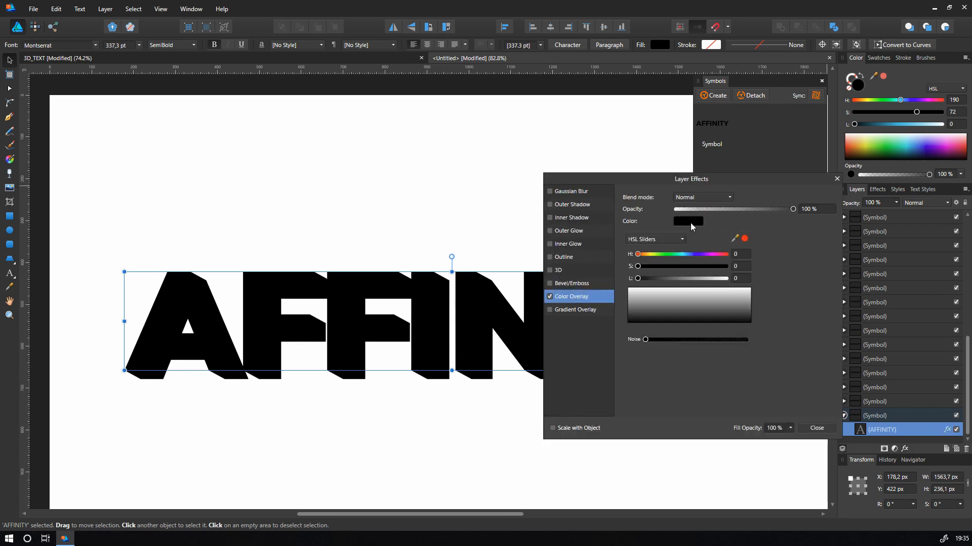
click(744, 238)
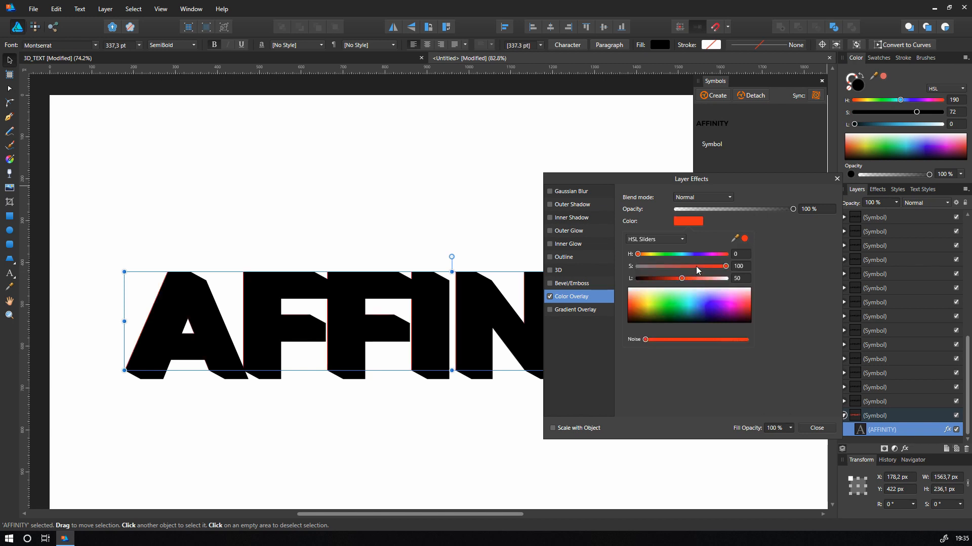
drag(700, 266, 691, 266)
click(783, 354)
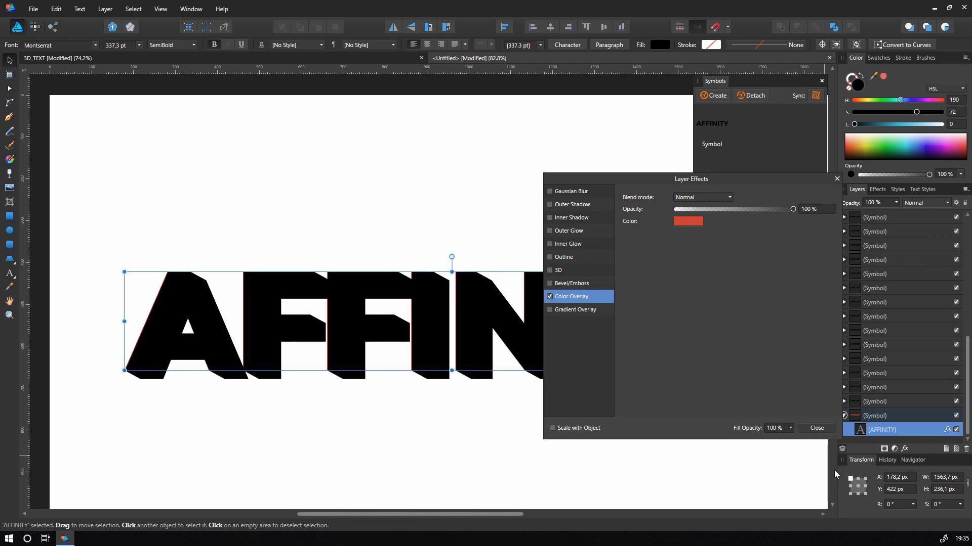
click(817, 428)
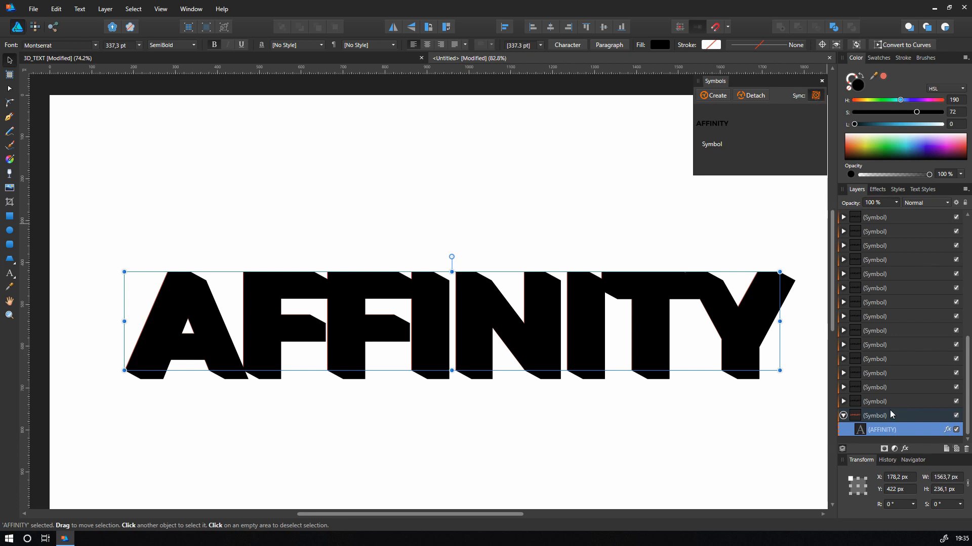
- With symbol syncing back on, move the red AFFINITY symbol to the very top of the layer stack
click(892, 416)
drag(891, 420, 870, 218)
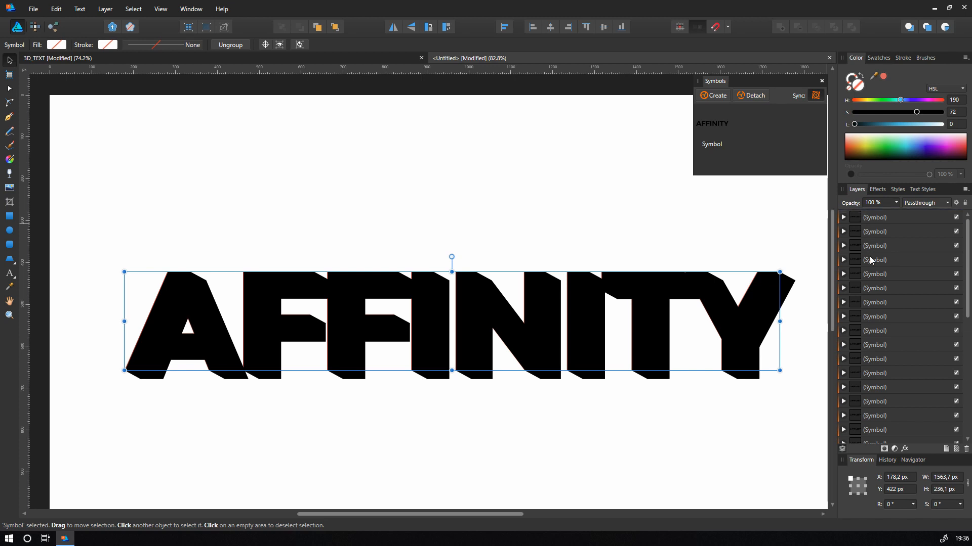
scroll(870, 260, down, 5)
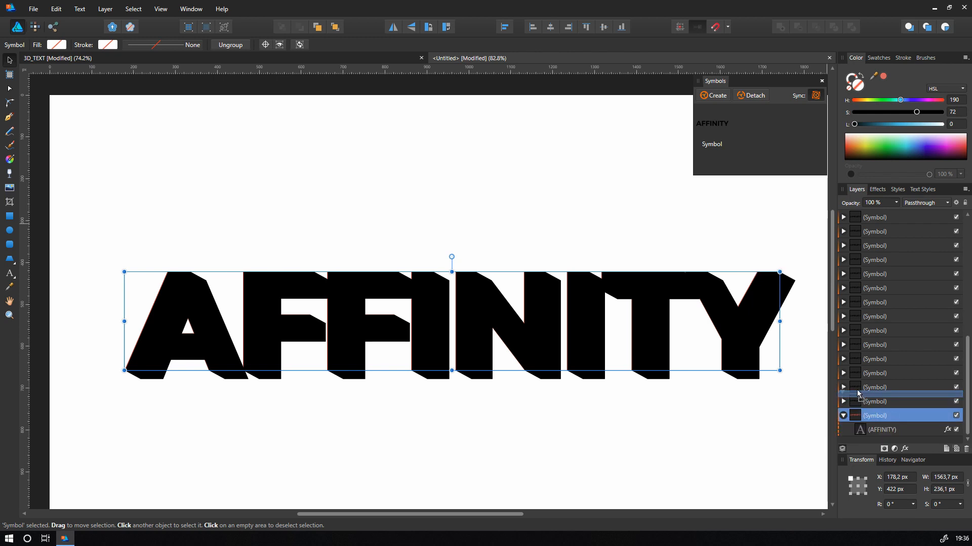
drag(855, 370, 858, 228)
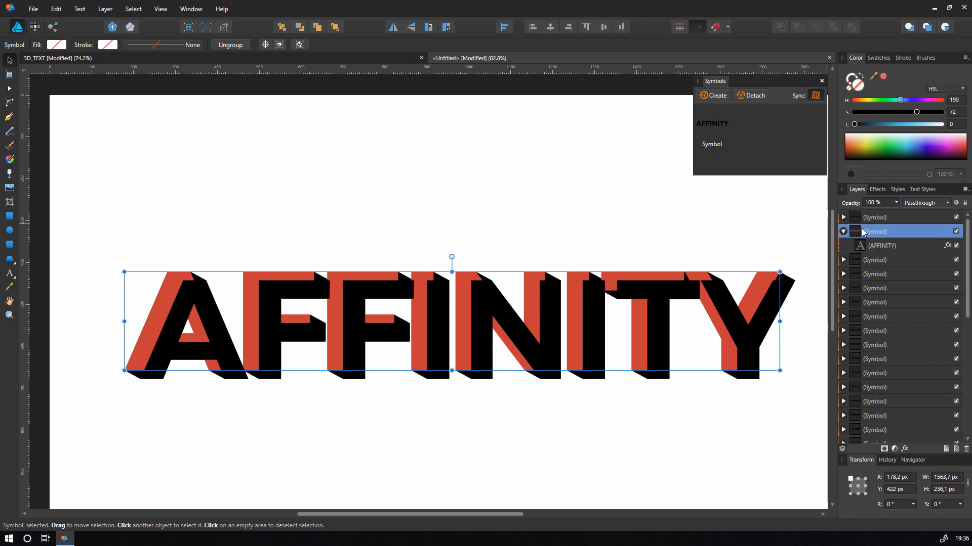
key(ctrl+bracketleft)
key(ctrl+bracketright)
key(ctrl+bracketright)
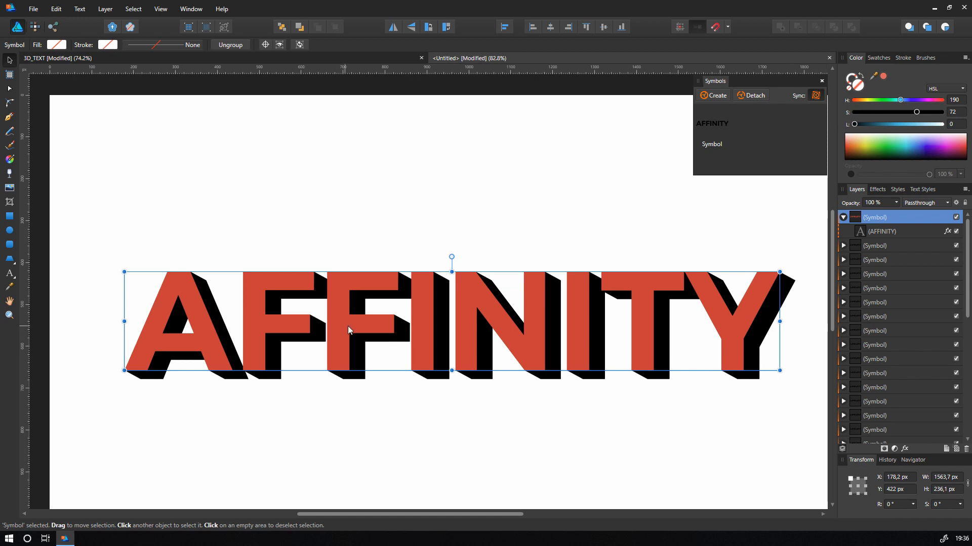
- Replace the linked AFFINITY text in the top symbol with DESIGNER
double_click(446, 339)
key(ctrl+a)
text(A)
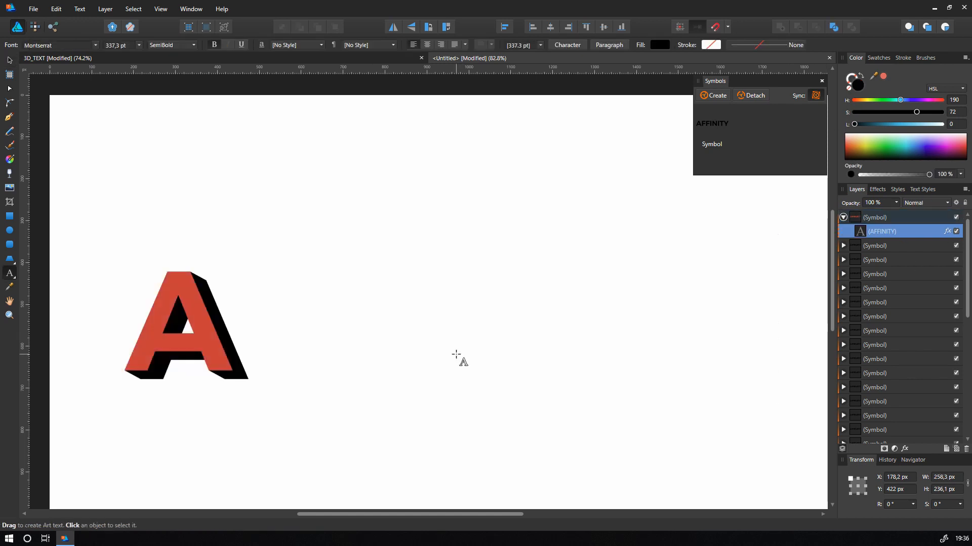
key(ctrl+a)
text(DESIGNER)
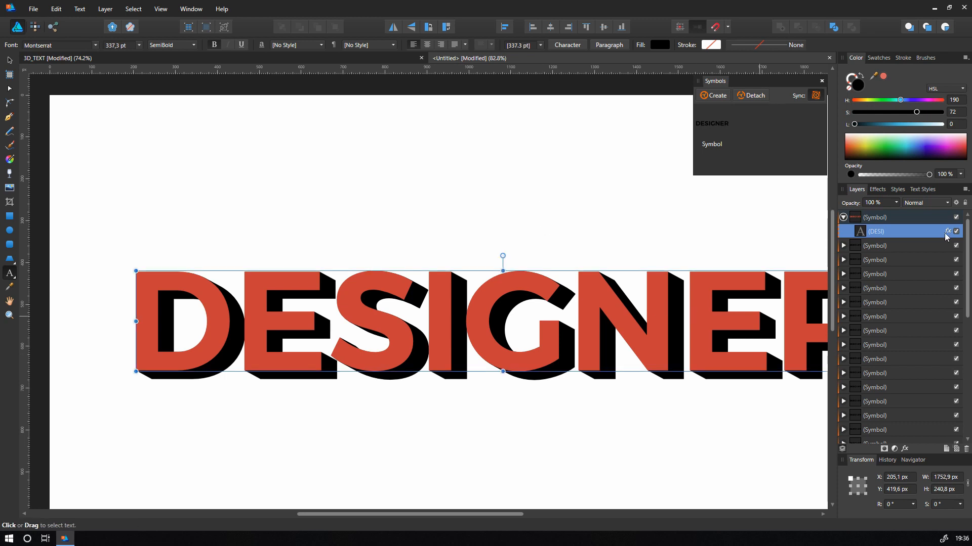
- Move the black symbol directly beneath the red DESIGNER symbol to the bottom of the layer stack
click(893, 242)
scroll(891, 417, down, 3)
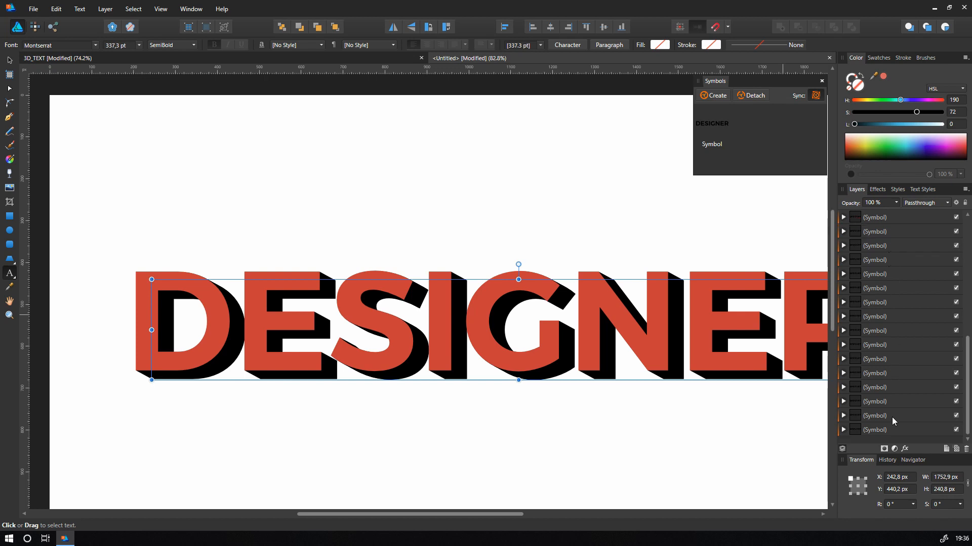
click(891, 429)
scroll(881, 303, up, 3)
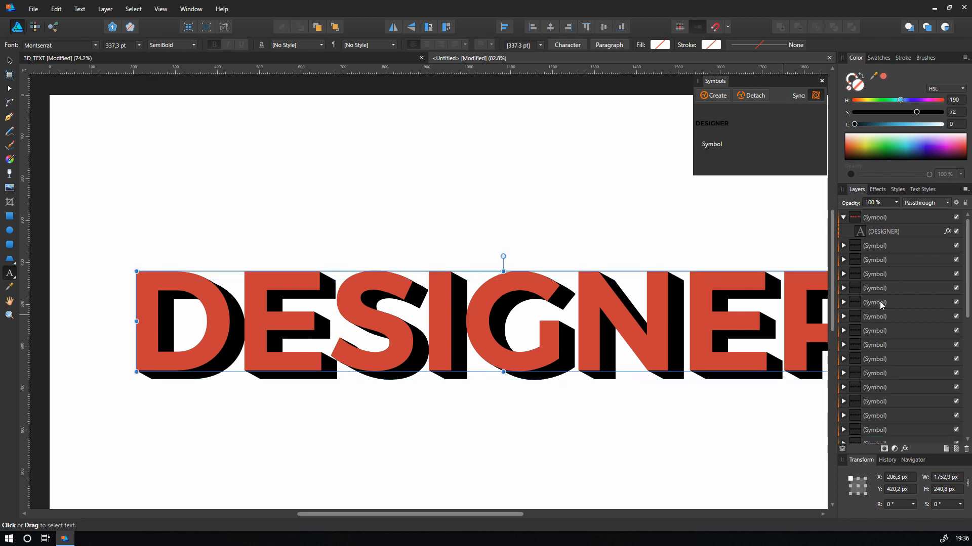
click(872, 250)
click(875, 258)
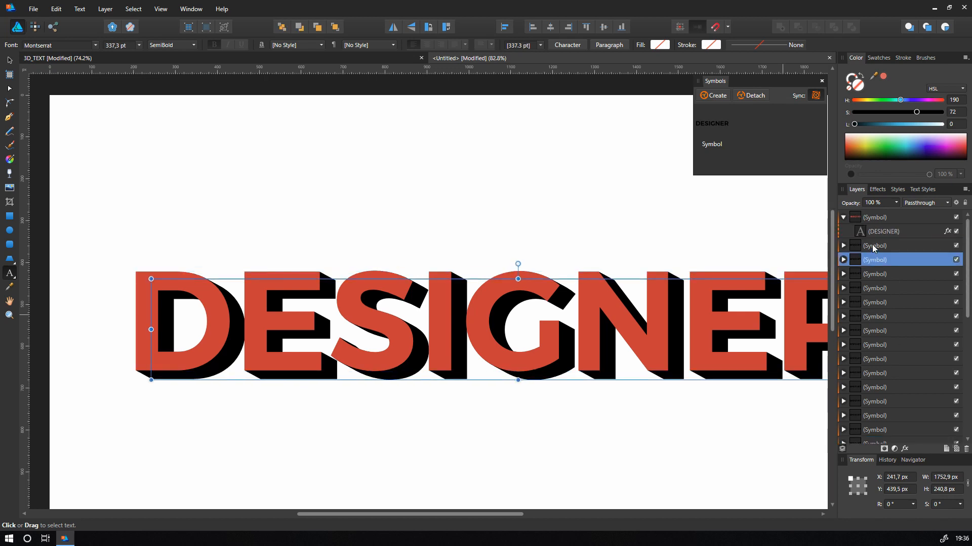
click(874, 250)
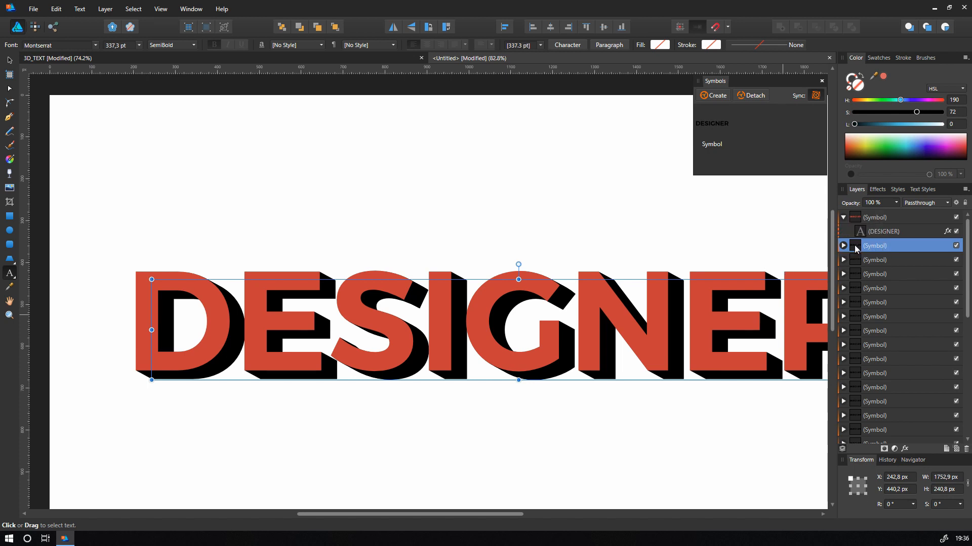
scroll(863, 438, down, 5)
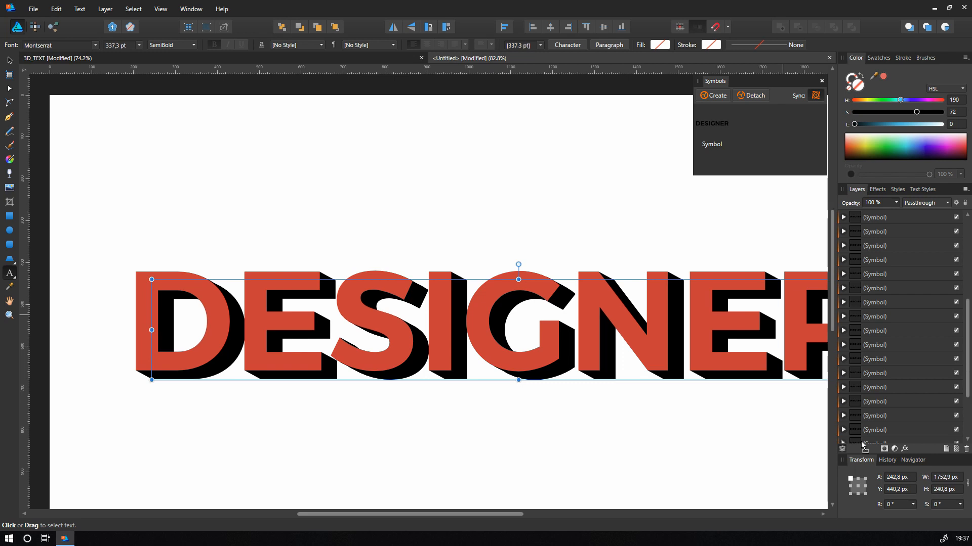
scroll(862, 440, down, 3)
click(878, 430)
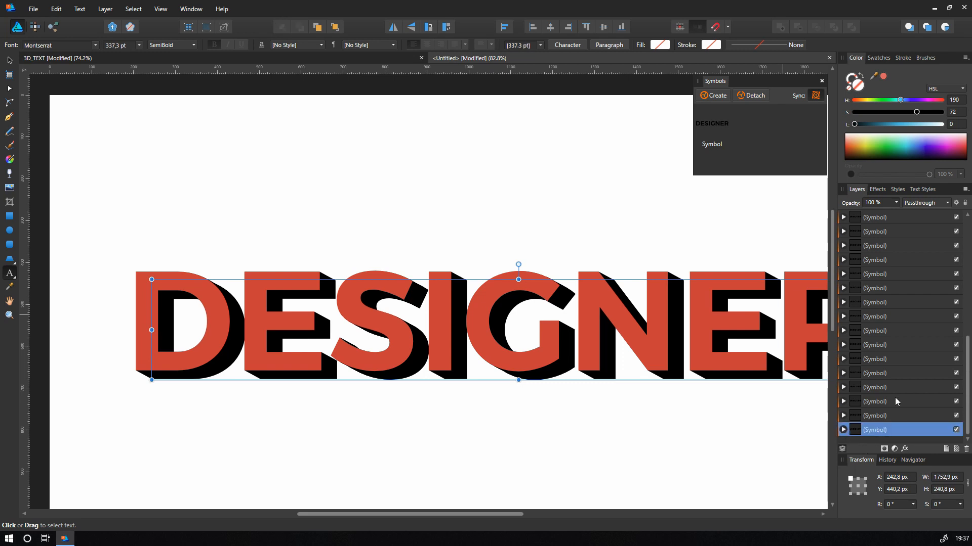
- With symbol syncing off, apply a Gaussian Blur of 15 px radius to the DESIGNER text inside the bottommost symbol
click(891, 430)
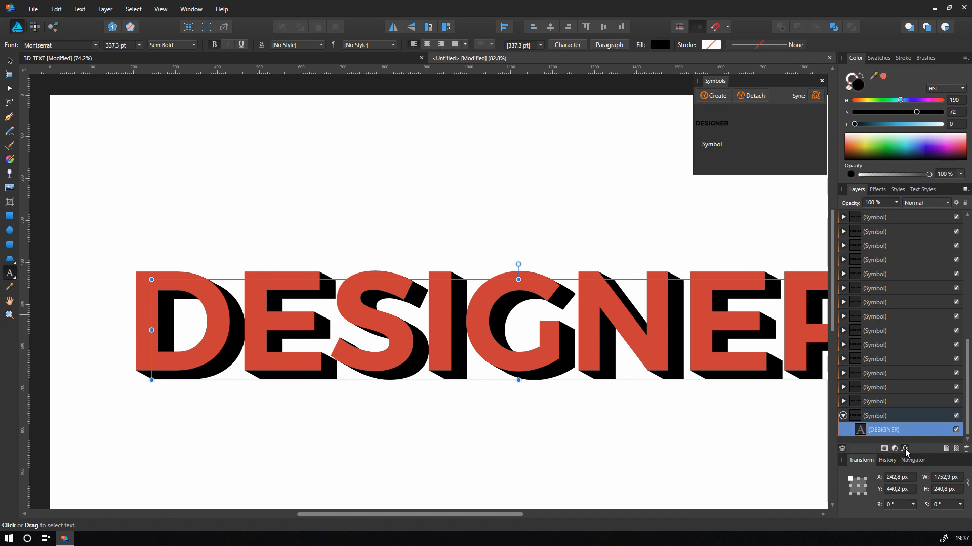
click(905, 449)
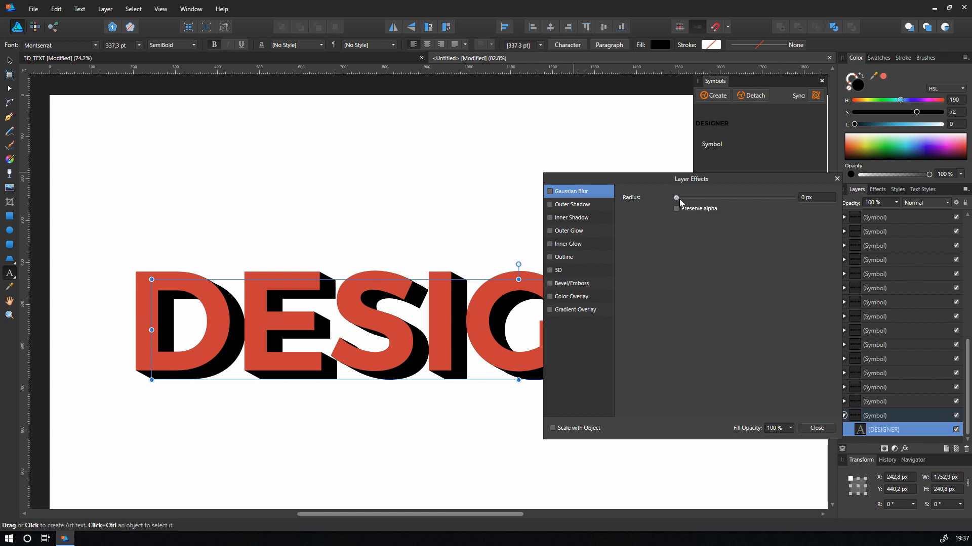
drag(680, 199, 721, 199)
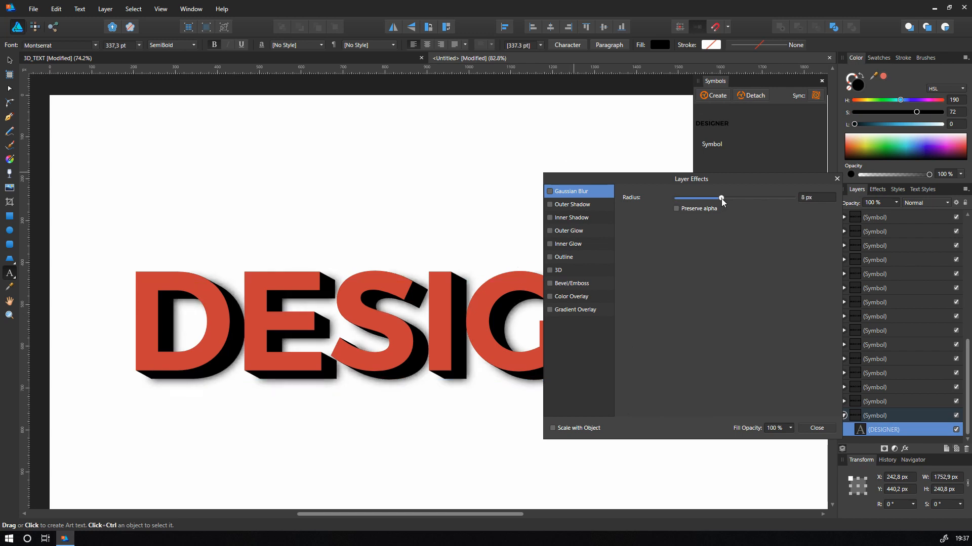
click(821, 198)
text(15)
key(Return)
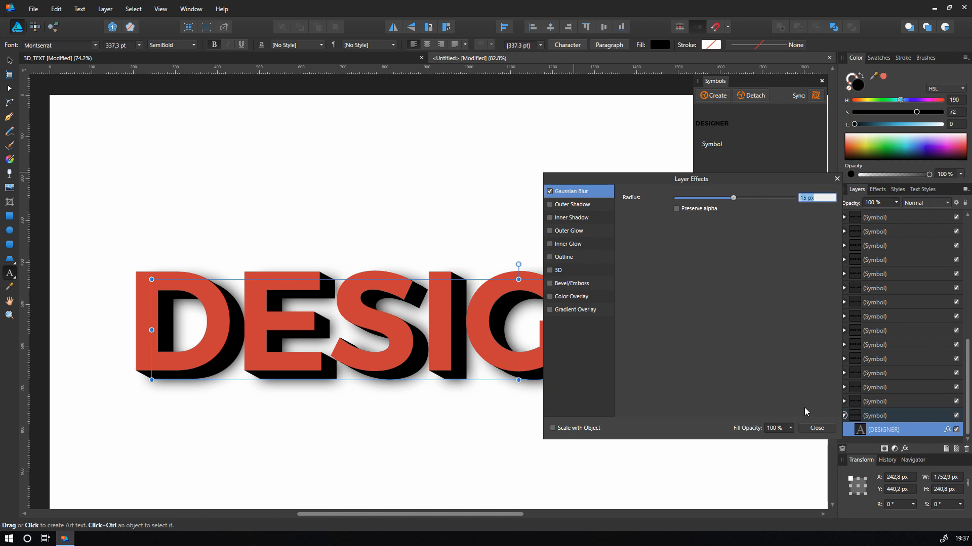
click(816, 428)
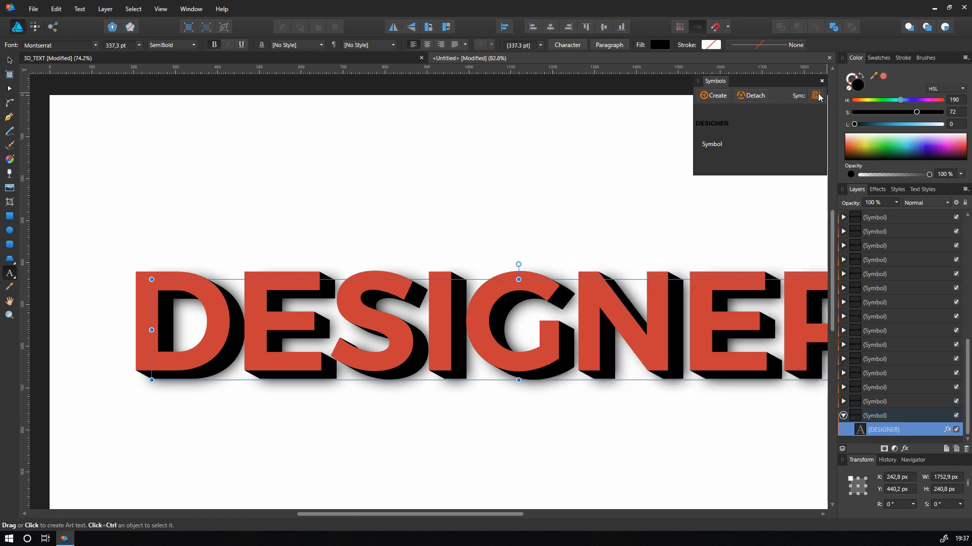
- Turn symbol syncing back on, shift the blurred bottom symbol to about X 262 px, Y 456 px as a shadow, and collapse its layer
click(881, 415)
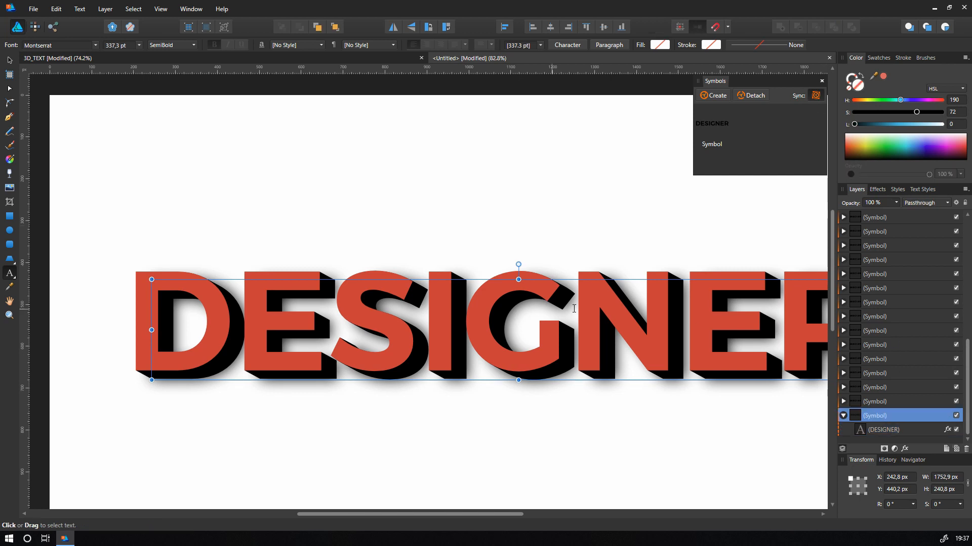
key(v)
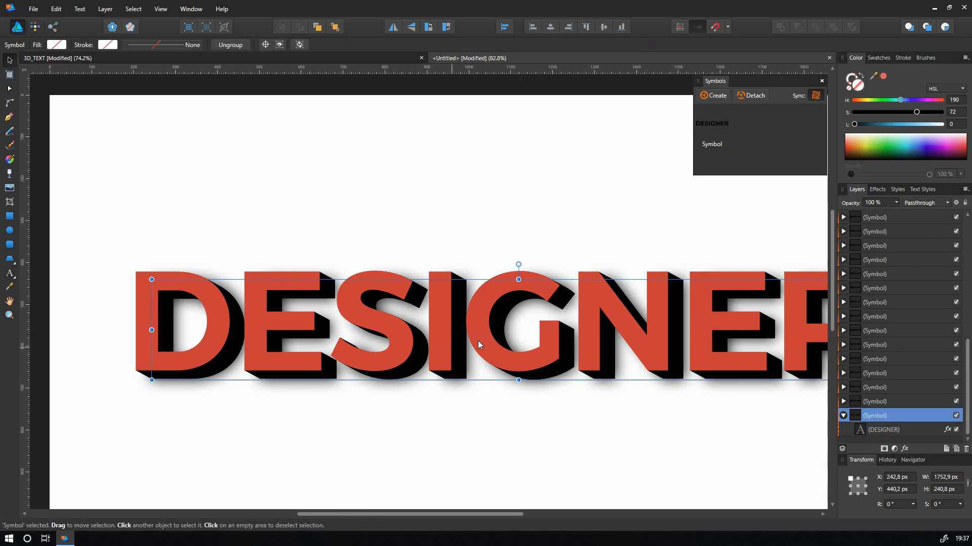
drag(509, 355, 515, 359)
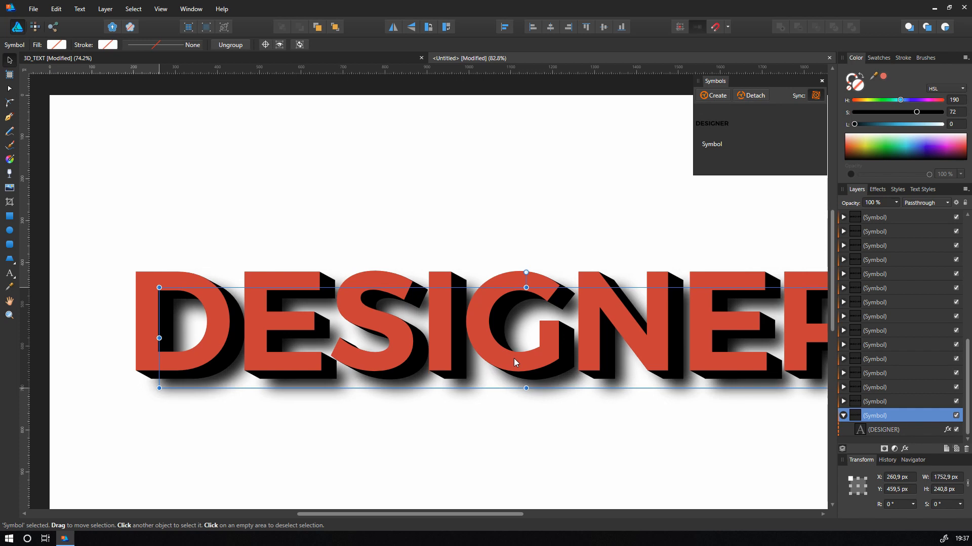
drag(514, 358, 514, 357)
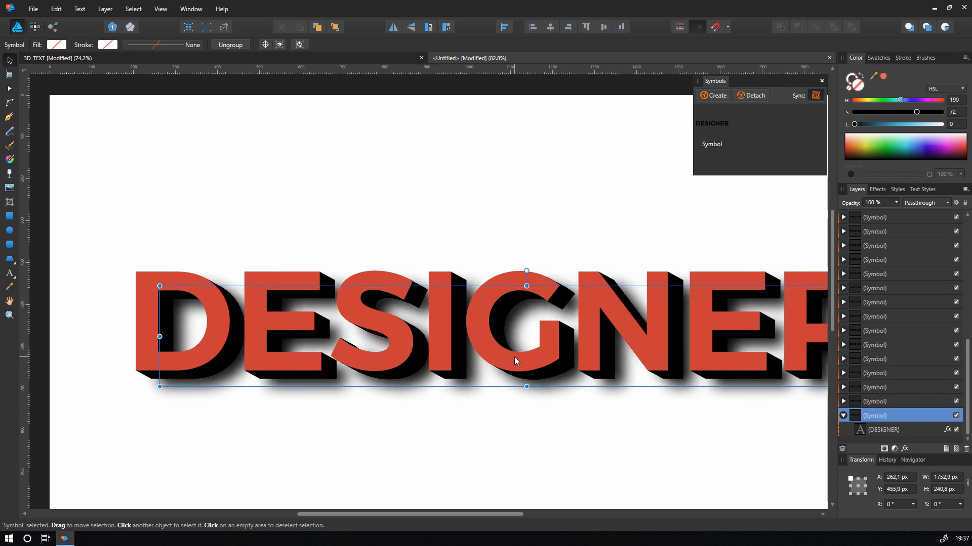
click(843, 415)
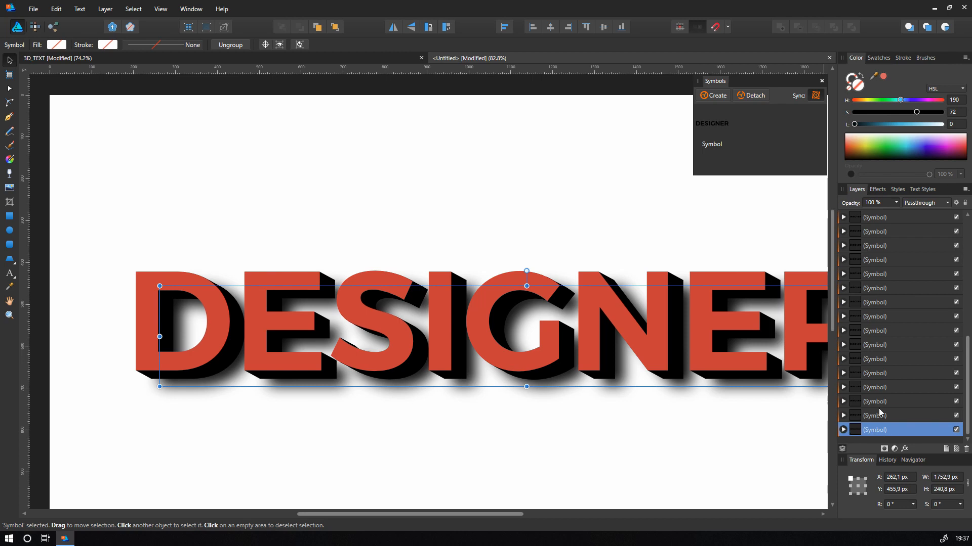
- Duplicate the bottommost shadow symbol and, with symbol syncing off, set the Gaussian Blur radius of the lowest copy's text to 40 px
right_click(906, 429)
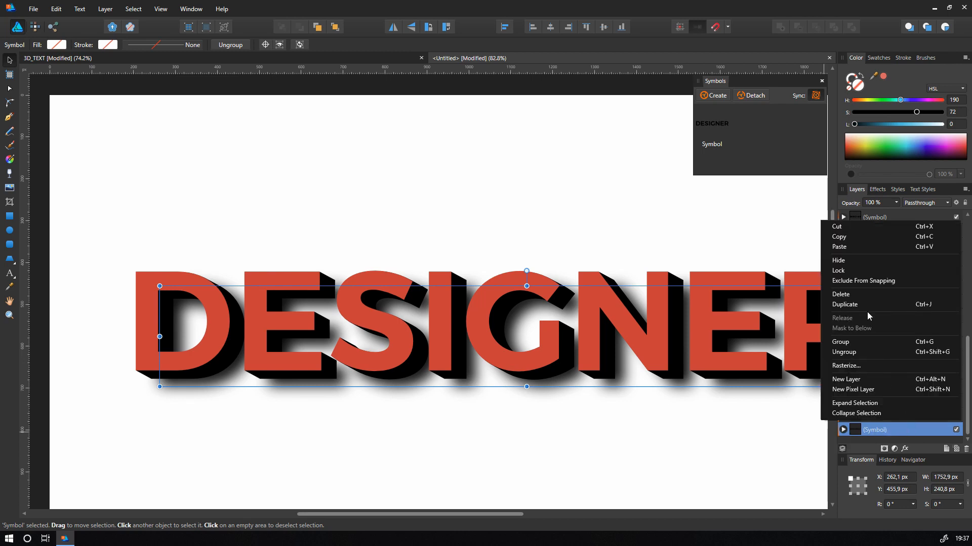
click(868, 305)
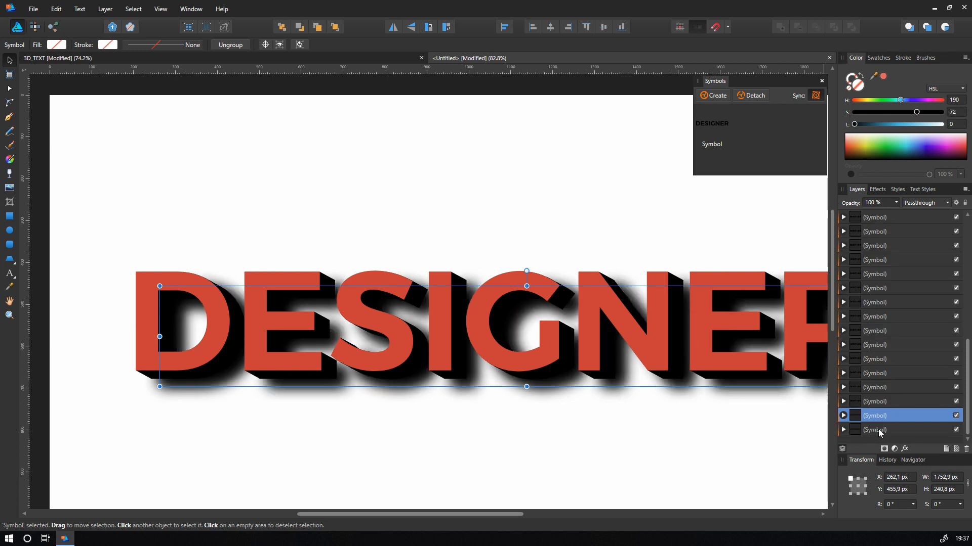
click(843, 429)
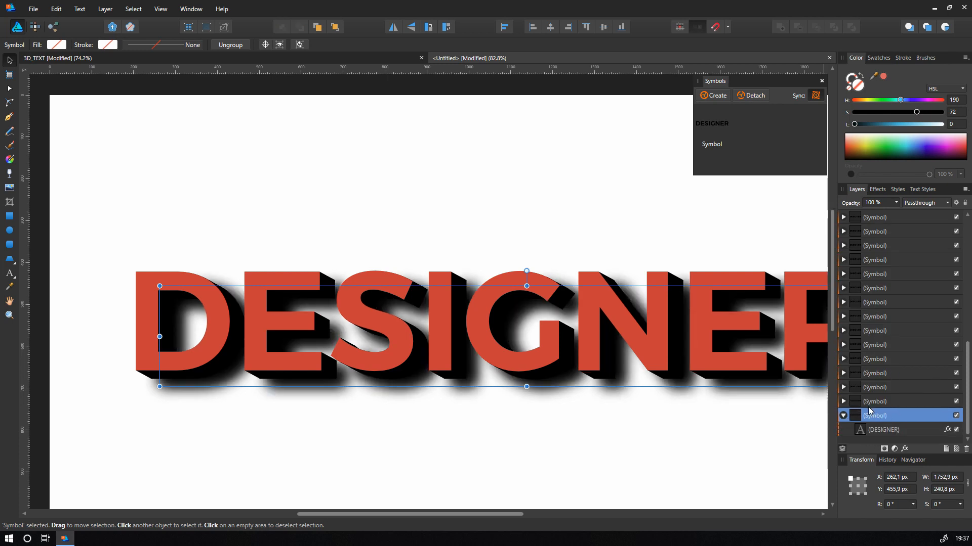
click(891, 431)
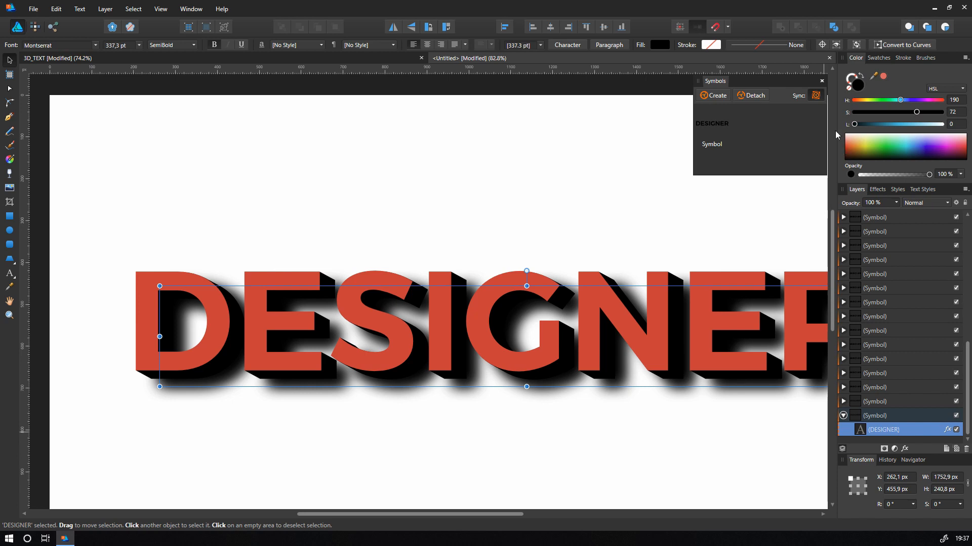
click(905, 449)
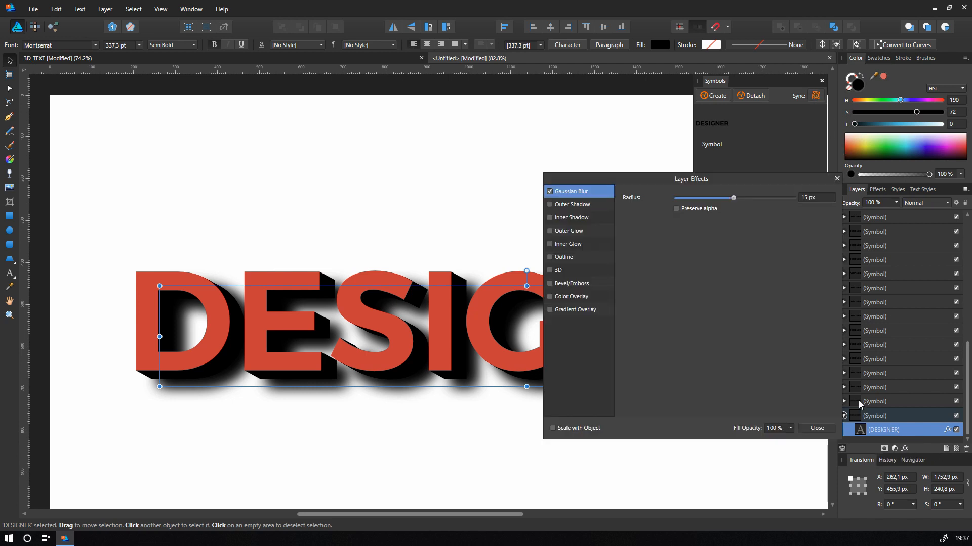
click(820, 197)
text(40)
key(Return)
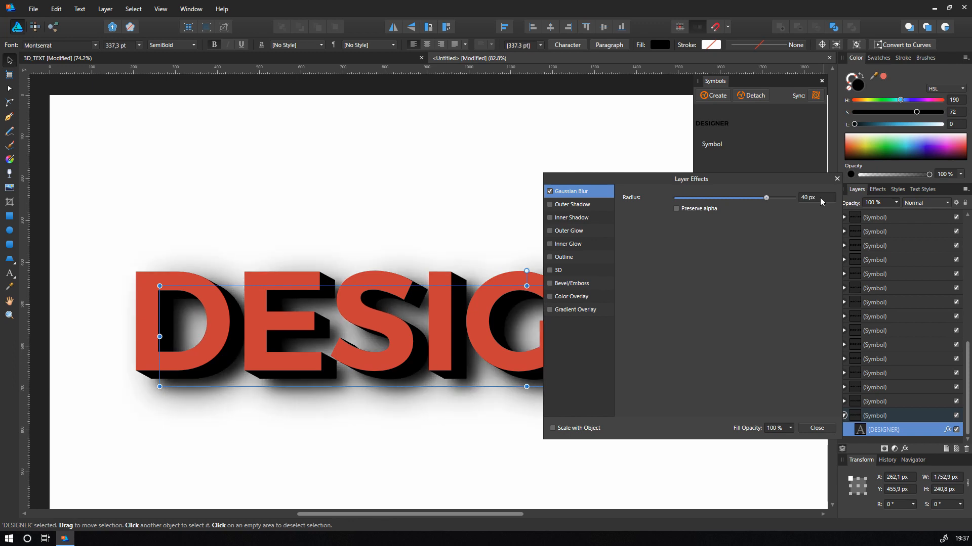
click(817, 429)
- Move the softer shadow text to about X 313 px, Y 480 px and lower its opacity to 54%
mouse_move(523, 331)
mouse_down()
mouse_move(514, 339)
mouse_move(524, 343)
mouse_up()
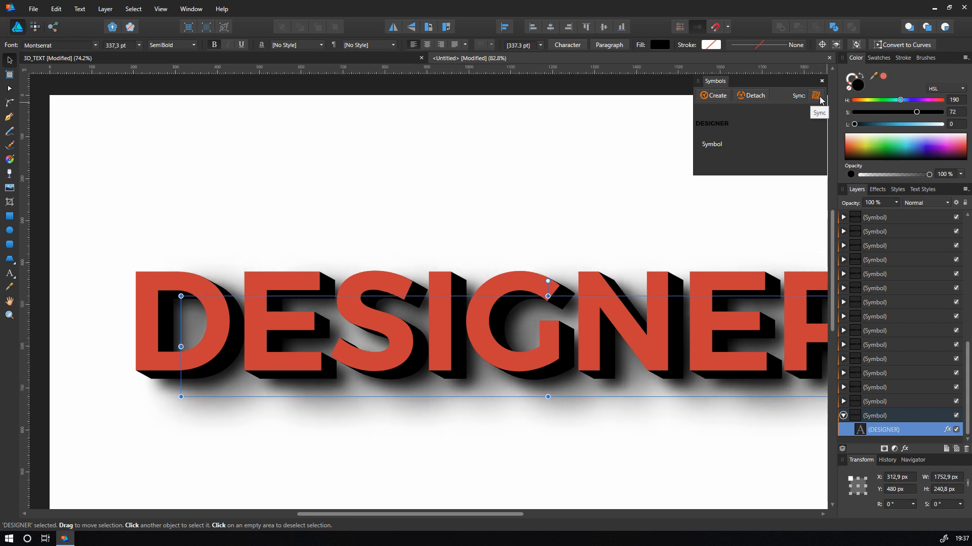
click(870, 414)
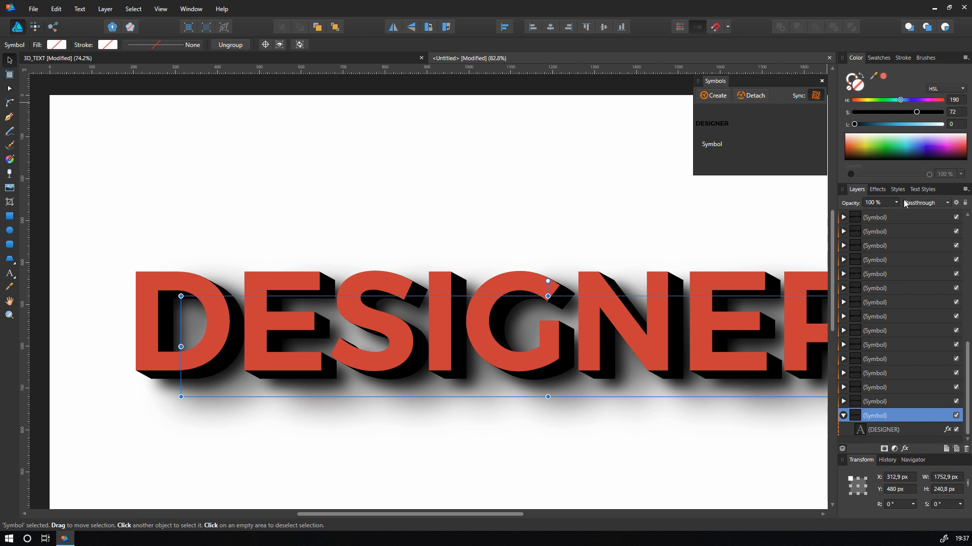
click(880, 430)
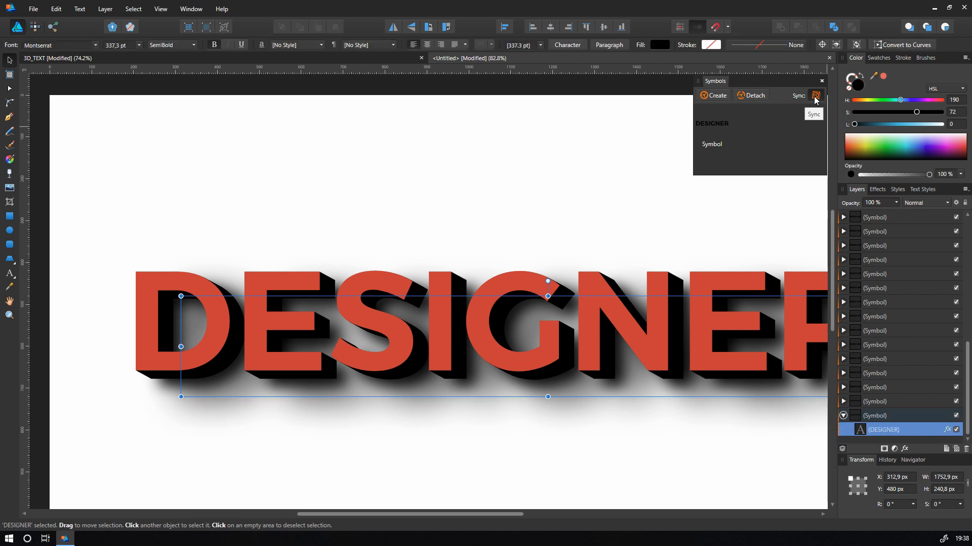
drag(853, 204, 822, 192)
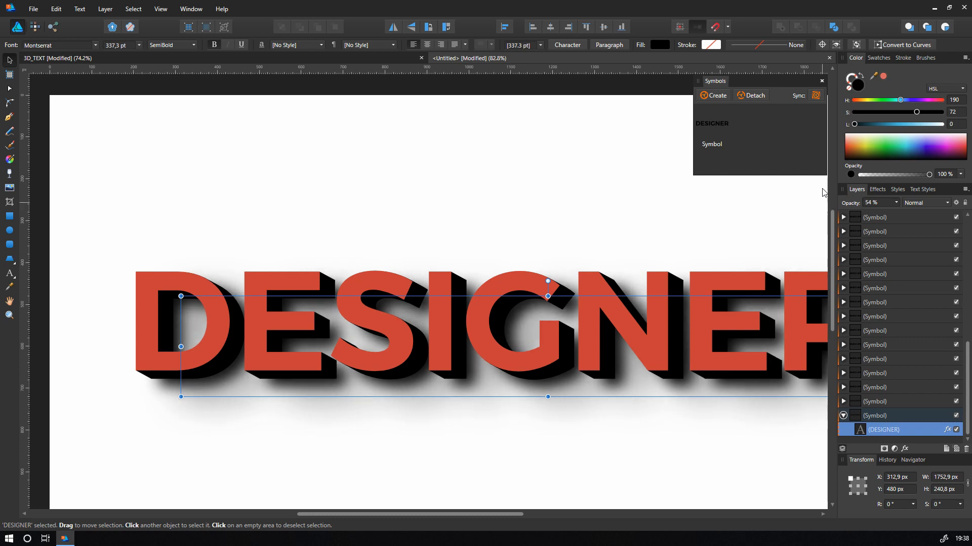
- Turn symbol syncing back on and replace the DESIGNER text in the bottommost symbol with AFFINITY
click(817, 99)
key(t)
click(573, 349)
key(ctrl+a)
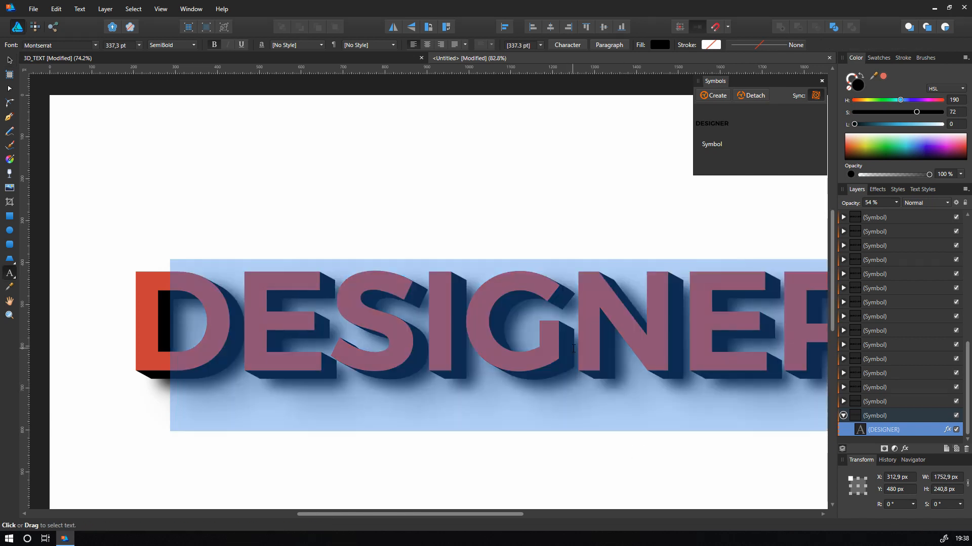
text(AFFINITY)
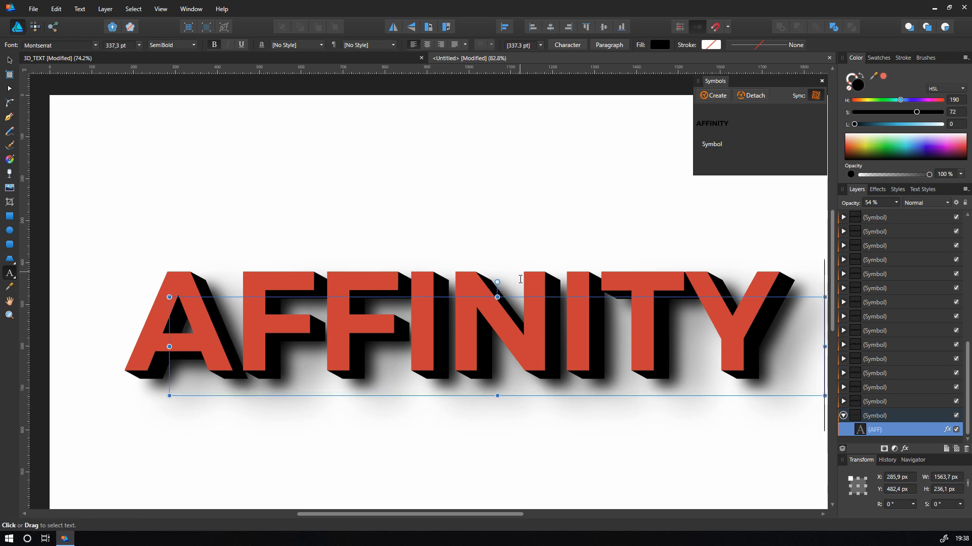
- With symbol syncing off, add a Bevel/Emboss effect to the AFFINITY text inside the topmost red symbol
scroll(898, 226, up, 7)
click(890, 218)
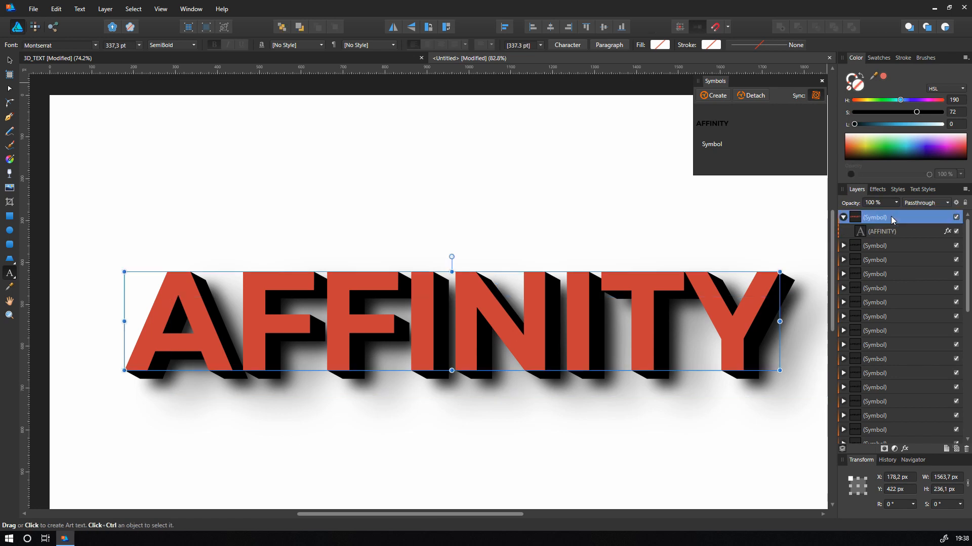
click(894, 234)
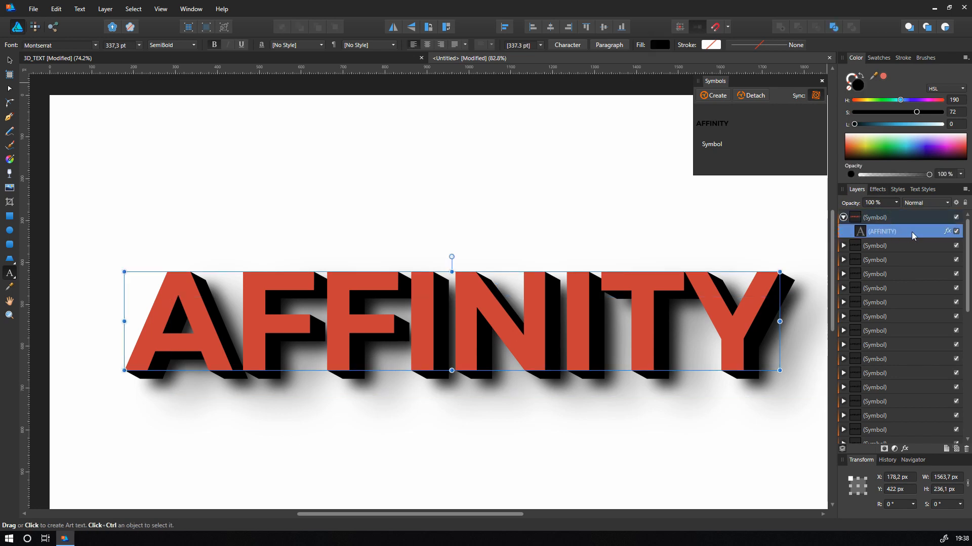
click(905, 450)
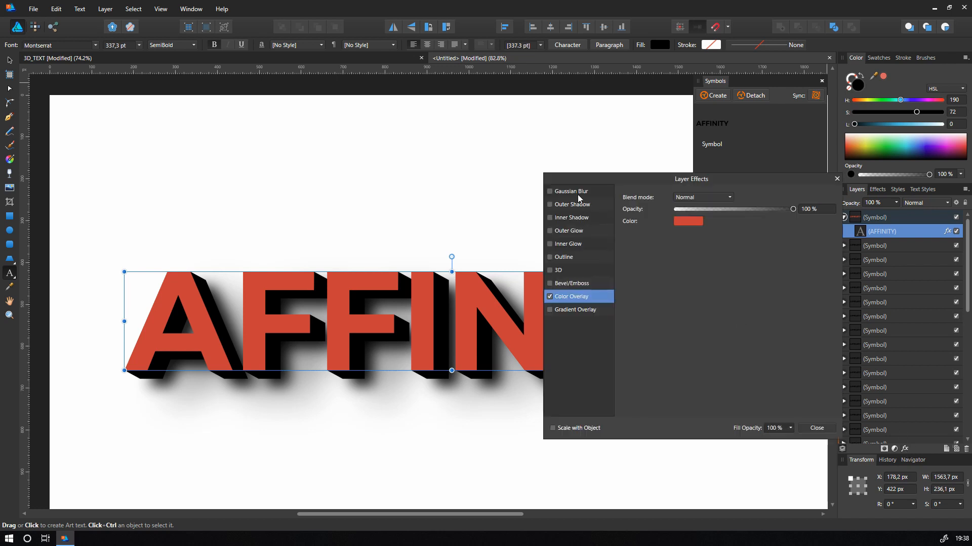
click(556, 286)
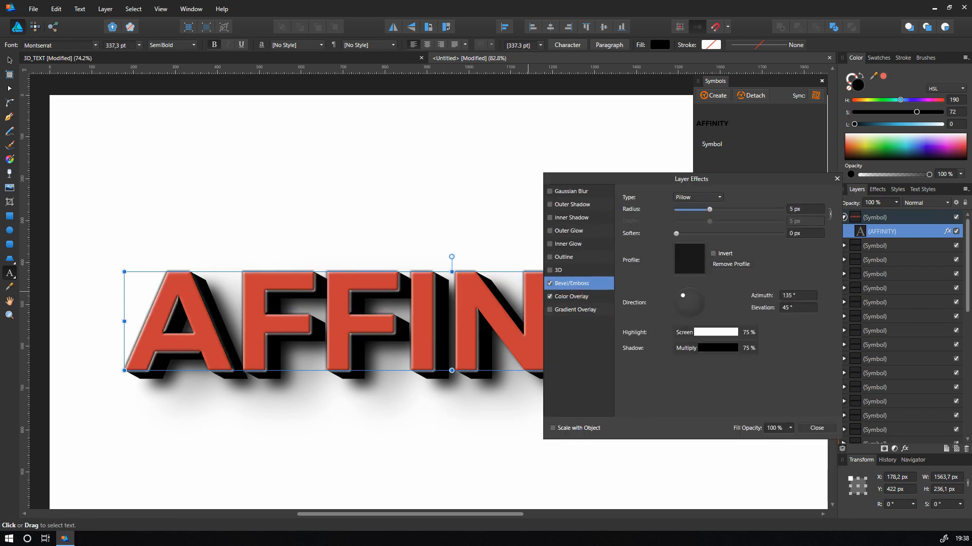
- Give the bevel the convex rounded standard profile, type Inner and a radius of about 3.1 px
scroll(380, 297, up, 5)
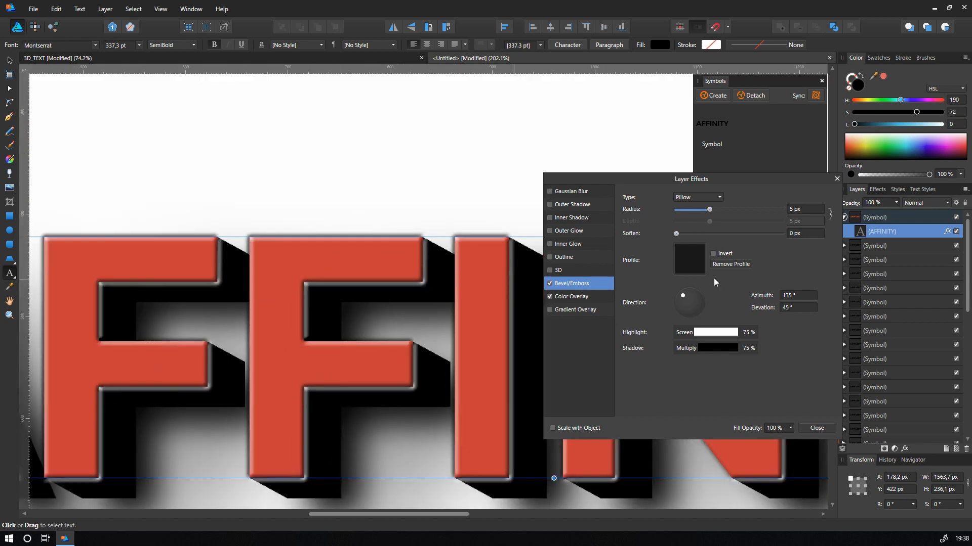
click(700, 264)
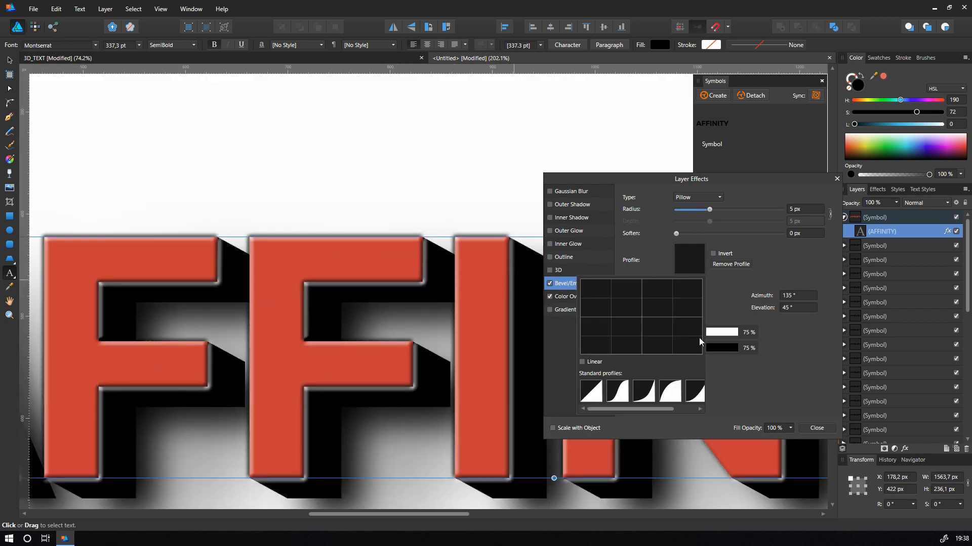
click(670, 392)
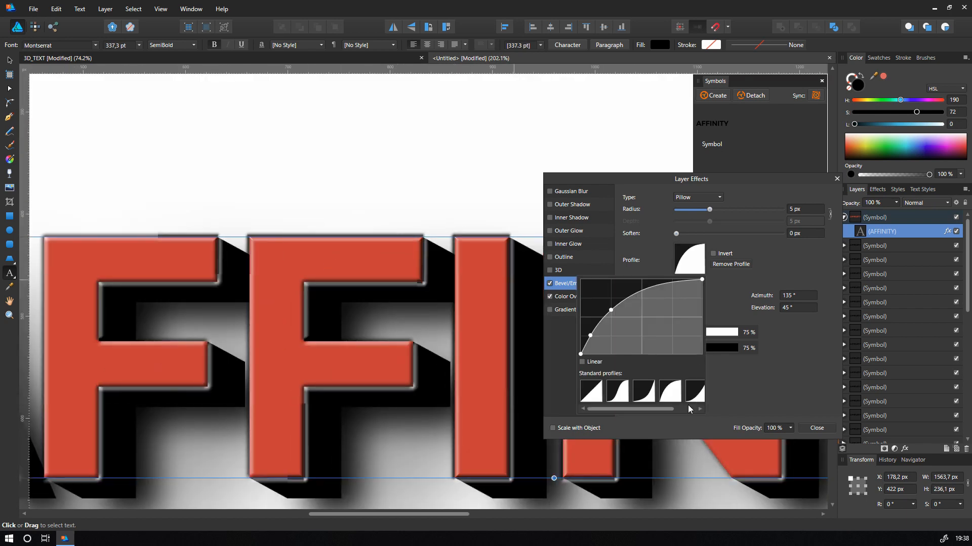
click(785, 258)
click(709, 198)
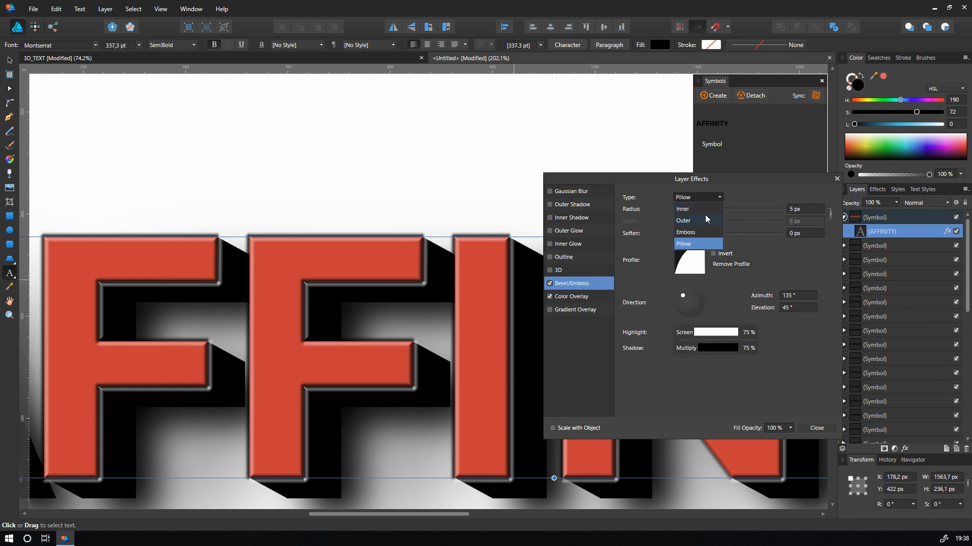
click(704, 209)
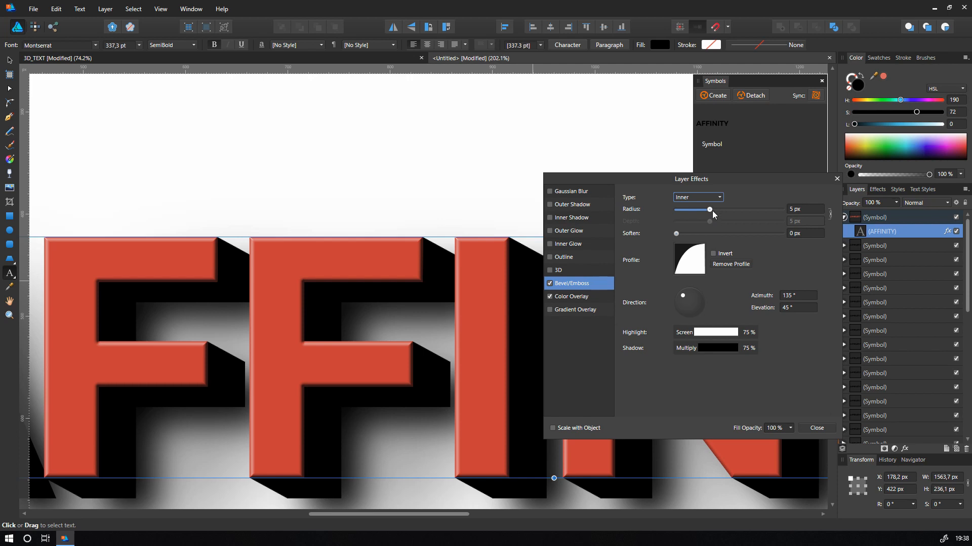
scroll(294, 232, up, 4)
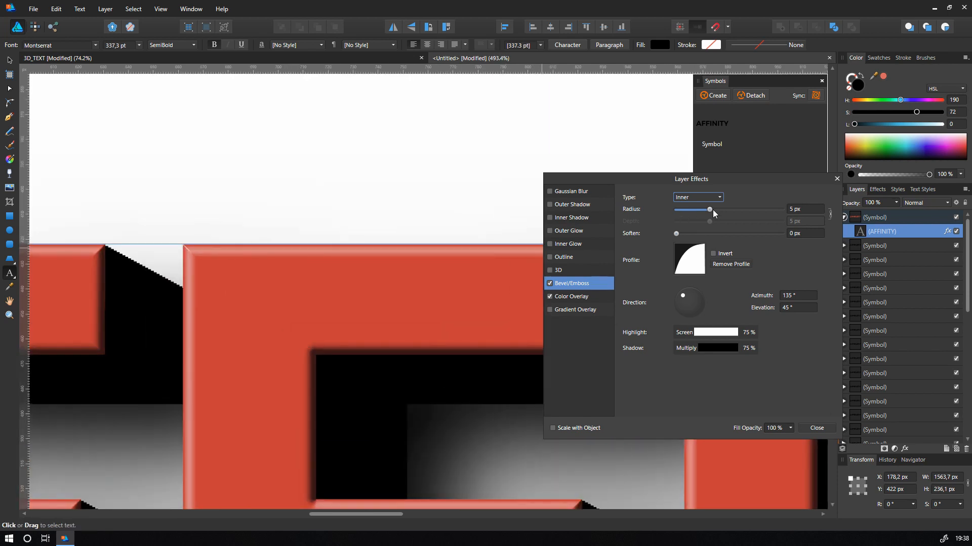
drag(713, 210, 705, 210)
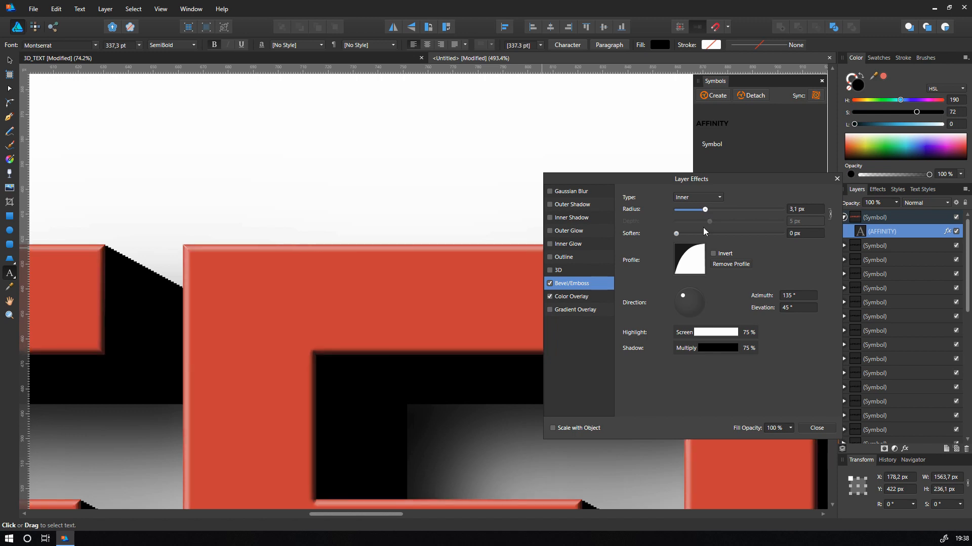
- Set the bevel's highlight opacity to 100% and its shadow opacity to about 26%
click(716, 333)
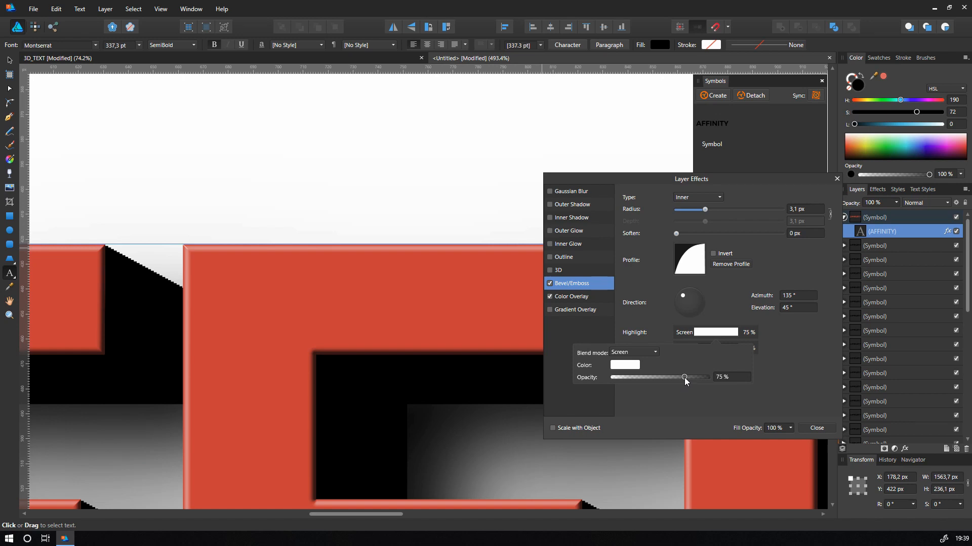
drag(684, 378, 710, 378)
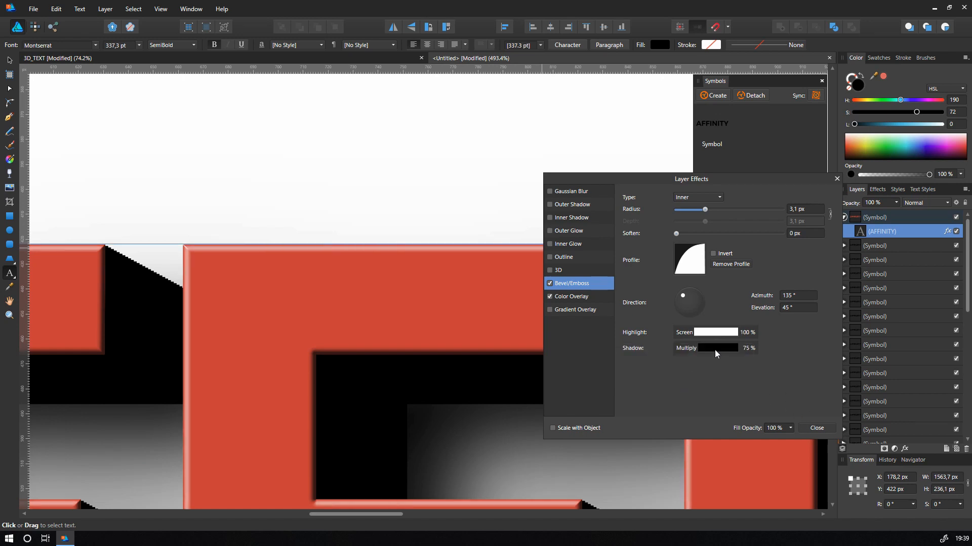
click(715, 350)
drag(684, 397, 646, 396)
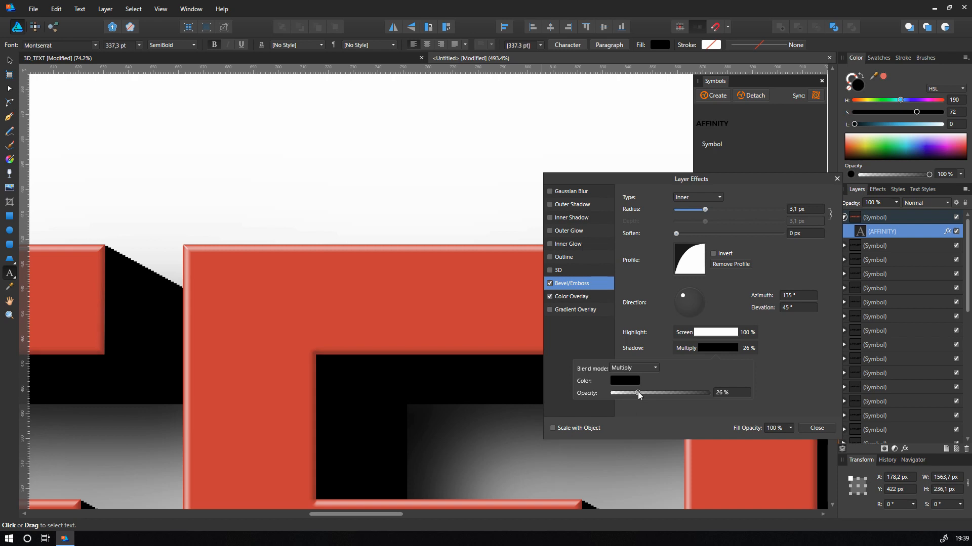
- Increase the bevel radius on the red face slightly and close the layer effects
scroll(169, 319, down, 10)
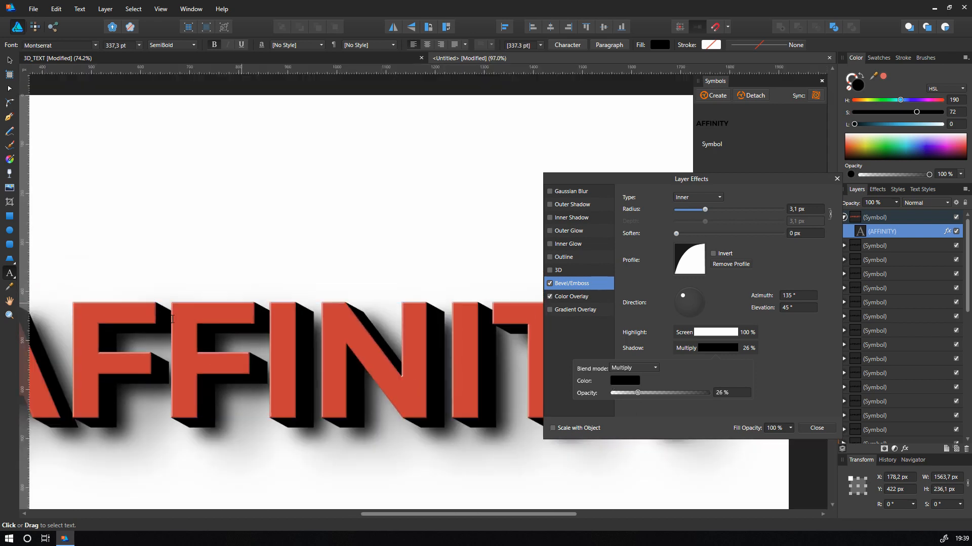
click(706, 209)
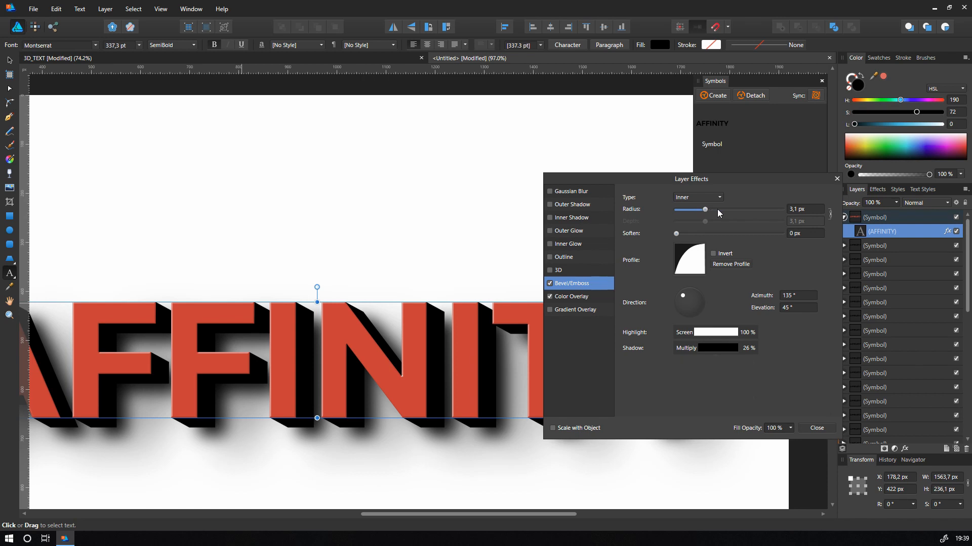
click(709, 212)
drag(708, 211, 711, 212)
click(817, 431)
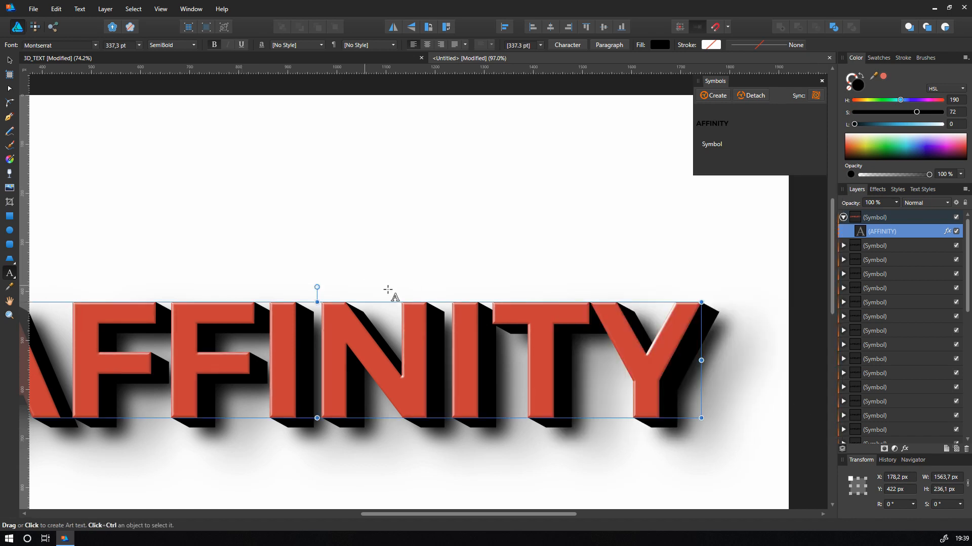
- Close the Symbols panel and centre the whole AFFINITY artwork in view
scroll(373, 292, down, 3)
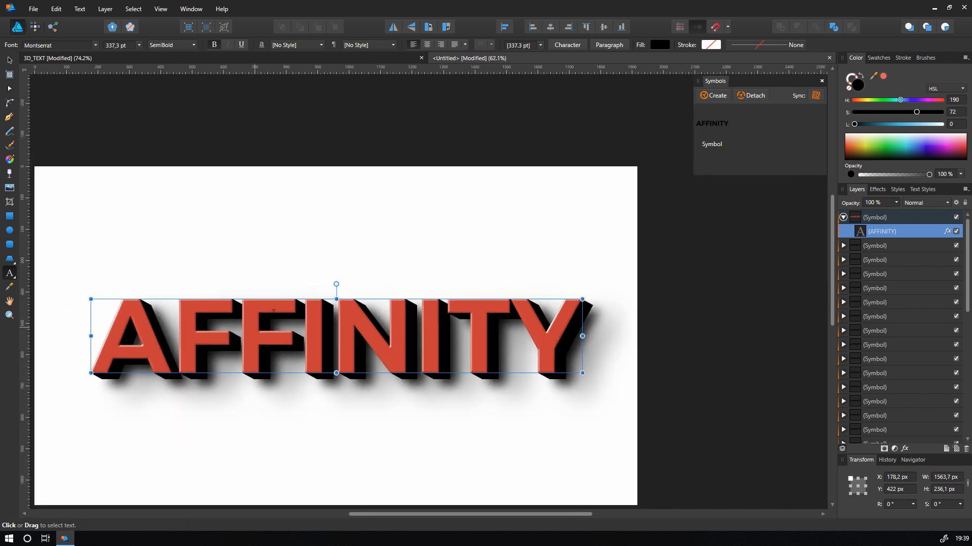
scroll(277, 343, up, 1)
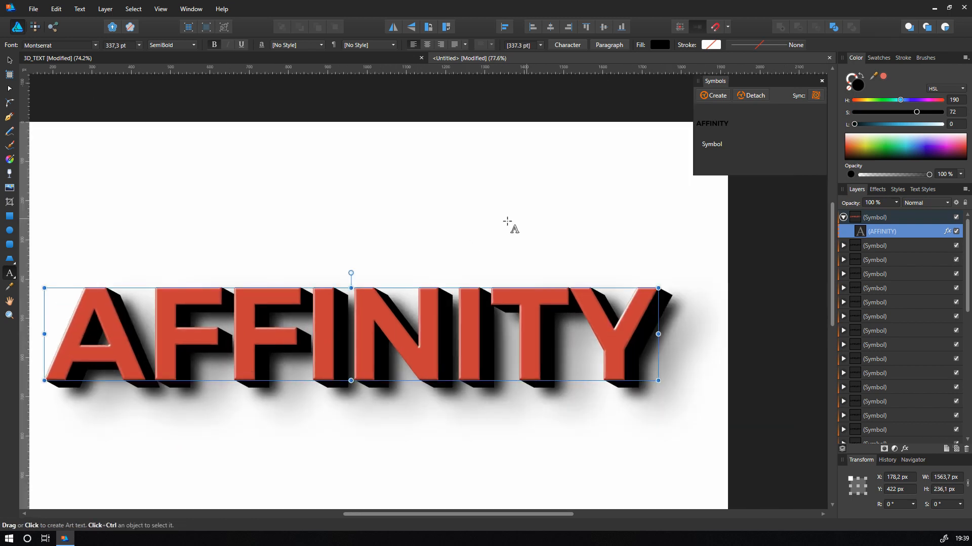
click(821, 81)
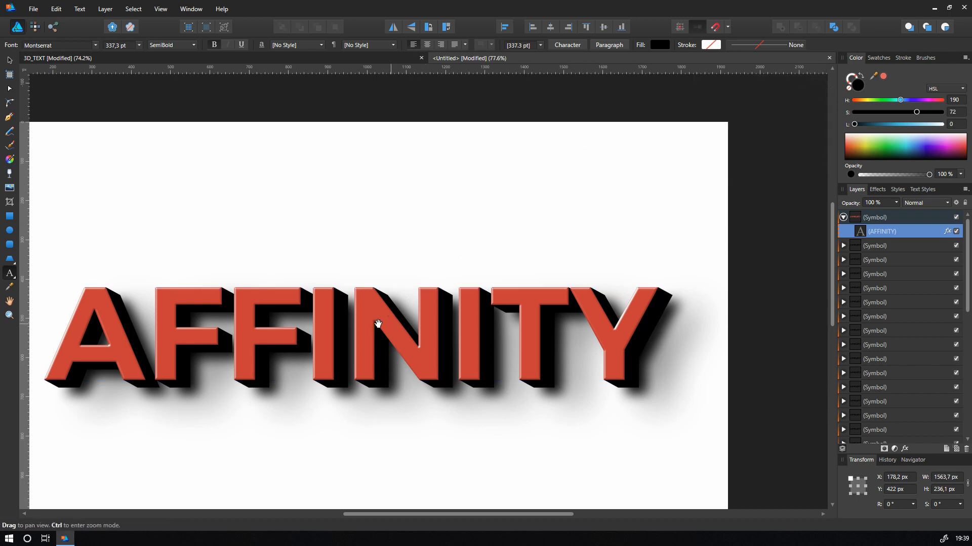
drag(371, 325, 437, 272)
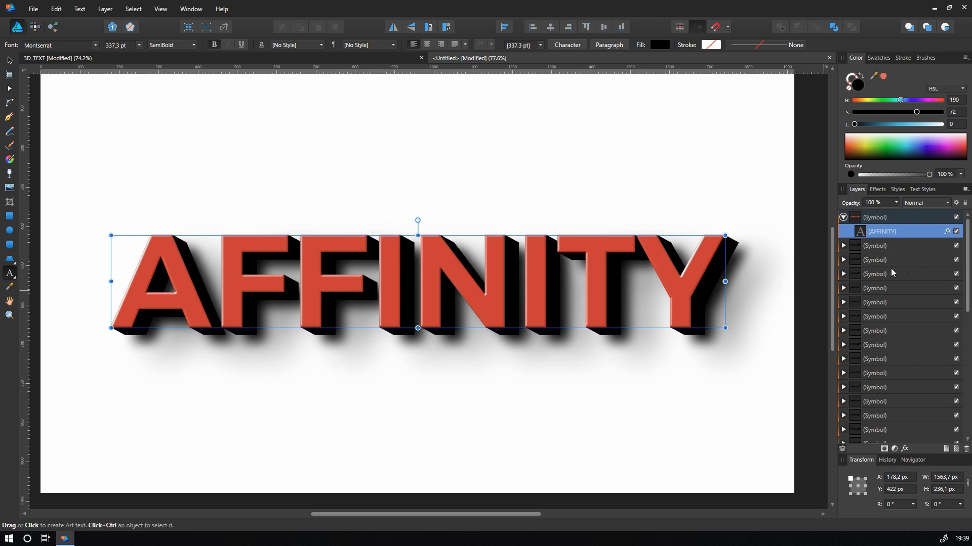
- Examine the two shadow symbols at the bottom of the layer stack, selecting each in turn
scroll(916, 286, down, 5)
click(897, 418)
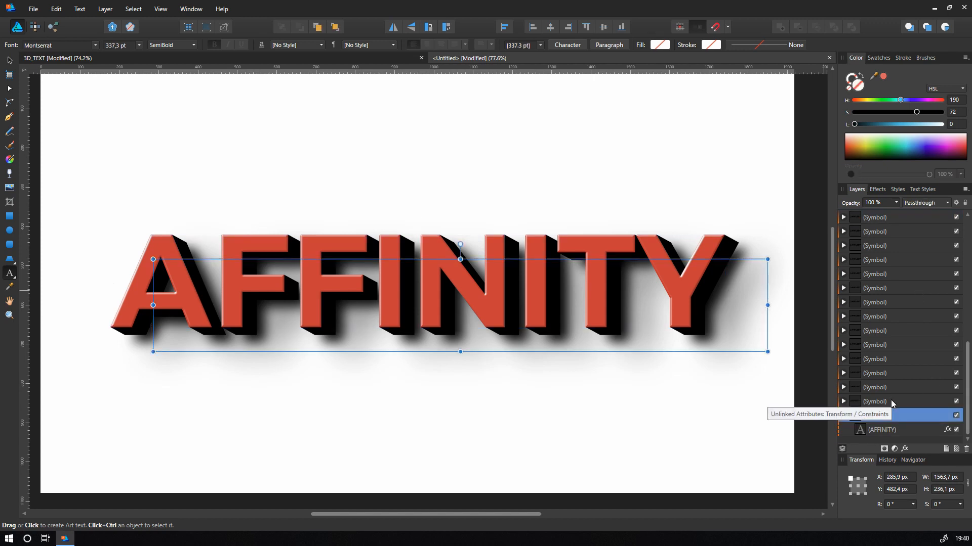
click(891, 402)
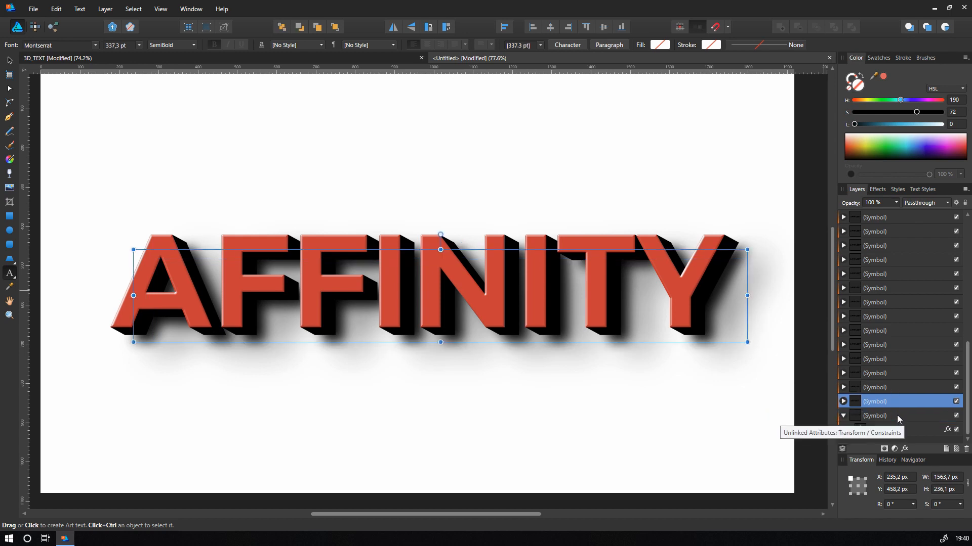
- Group the two shadow symbols at the bottom of the layer stack and name the group SHADOWS
shift+click(897, 415)
scroll(905, 370, up, 5)
scroll(907, 363, down, 5)
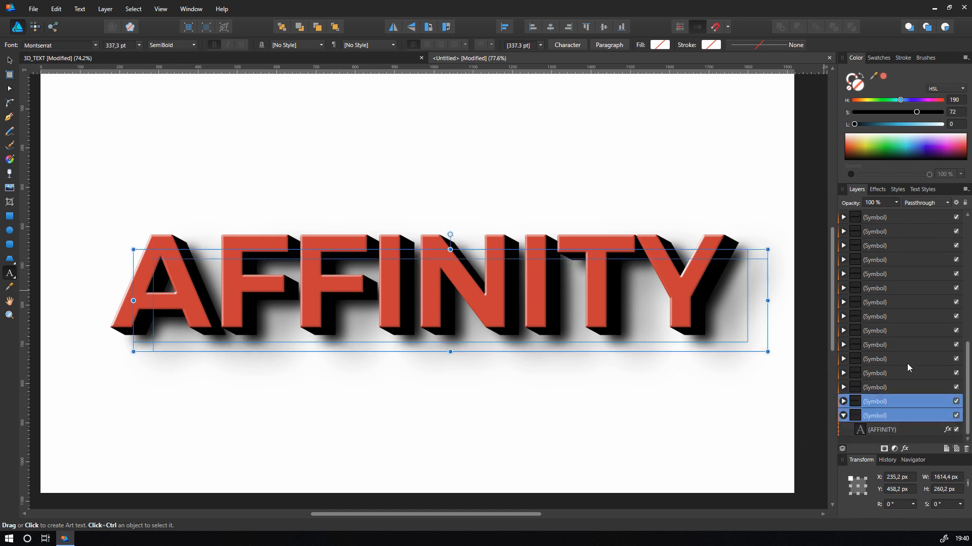
right_click(900, 396)
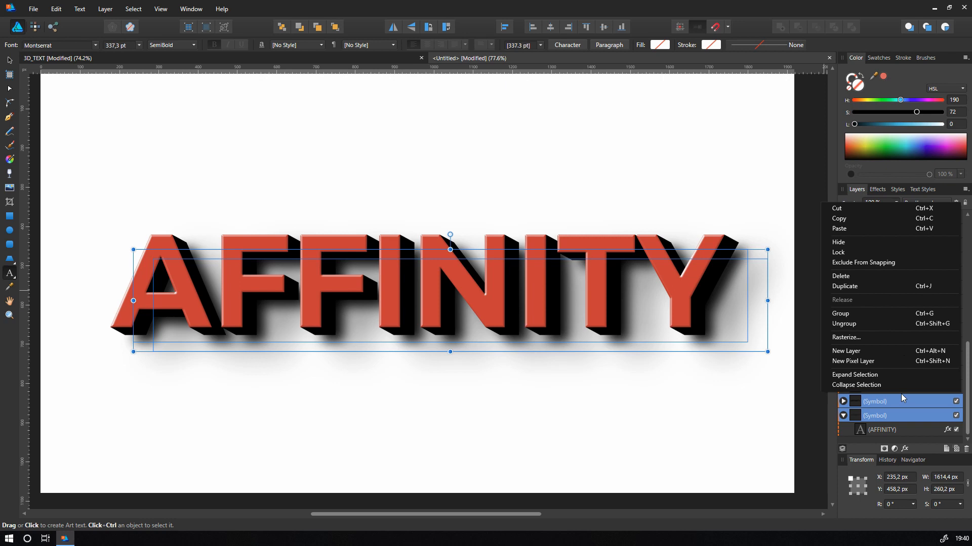
click(894, 316)
double_click(884, 429)
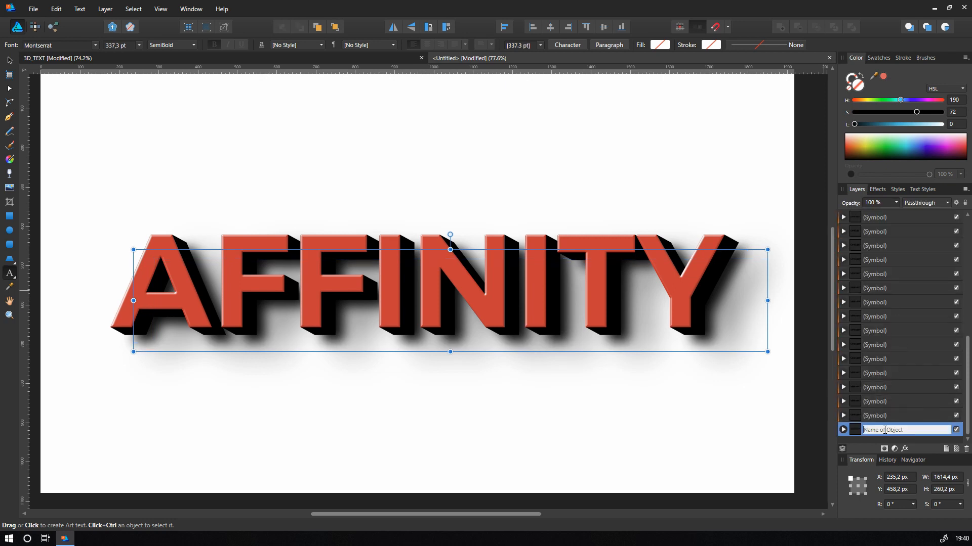
text(SHADOWS)
key(Return)
- Select all the black extrusion symbols, from the one below the red face down to the one above the SHADOWS group
click(910, 417)
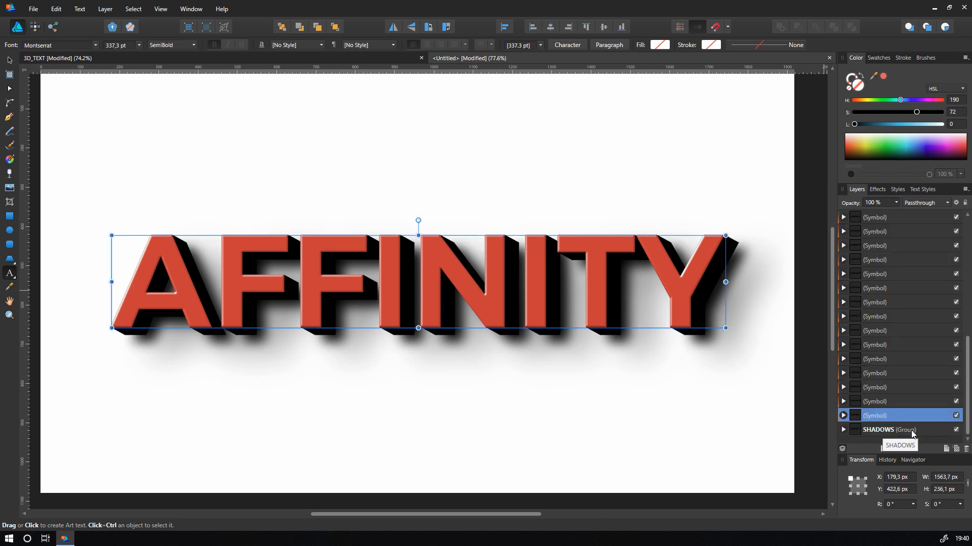
scroll(909, 304, up, 10)
click(849, 217)
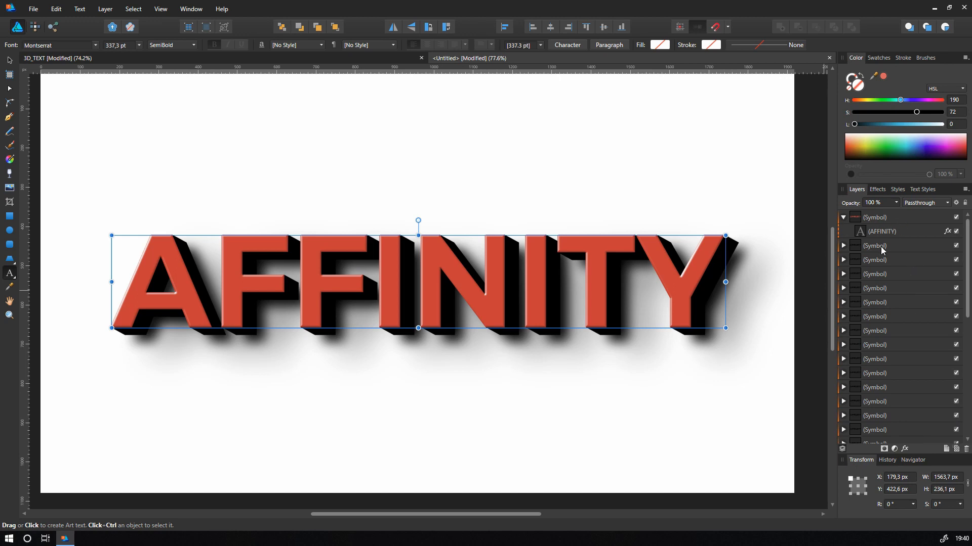
scroll(881, 247, down, 10)
click(922, 429)
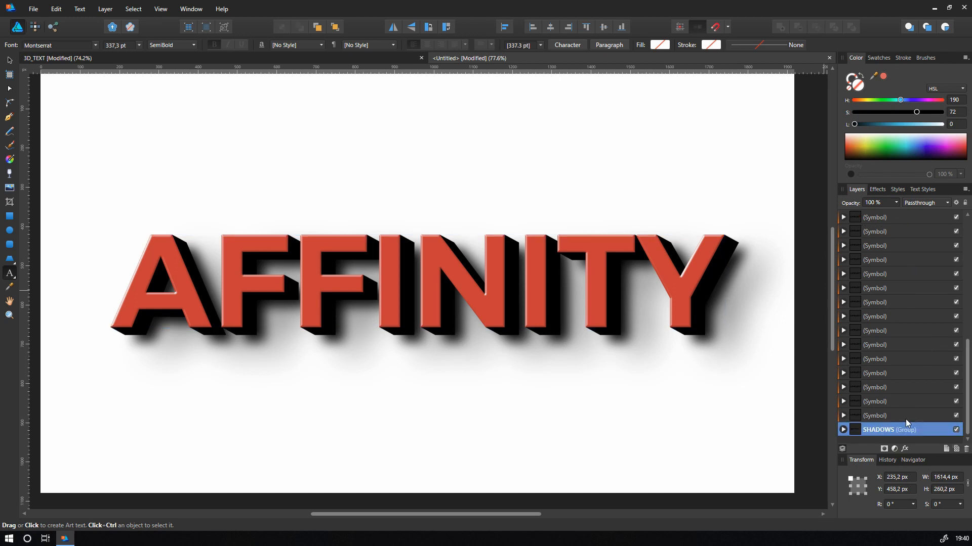
click(906, 419)
scroll(903, 288, up, 10)
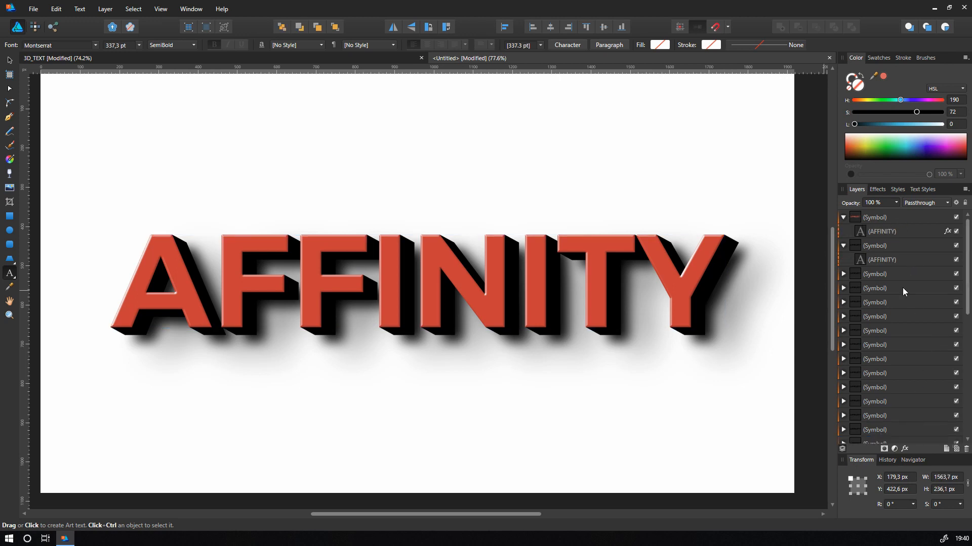
shift+click(896, 248)
scroll(910, 344, down, 5)
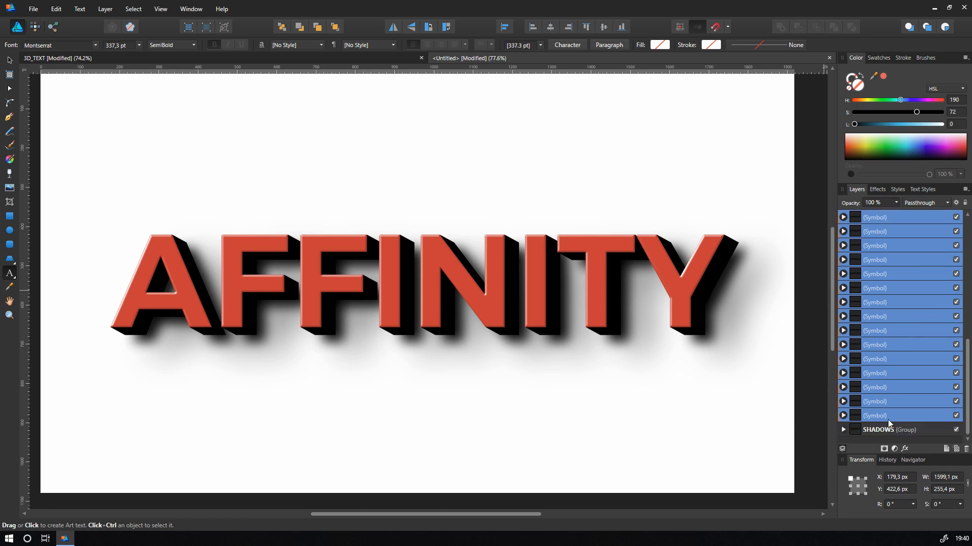
scroll(910, 355, up, 7)
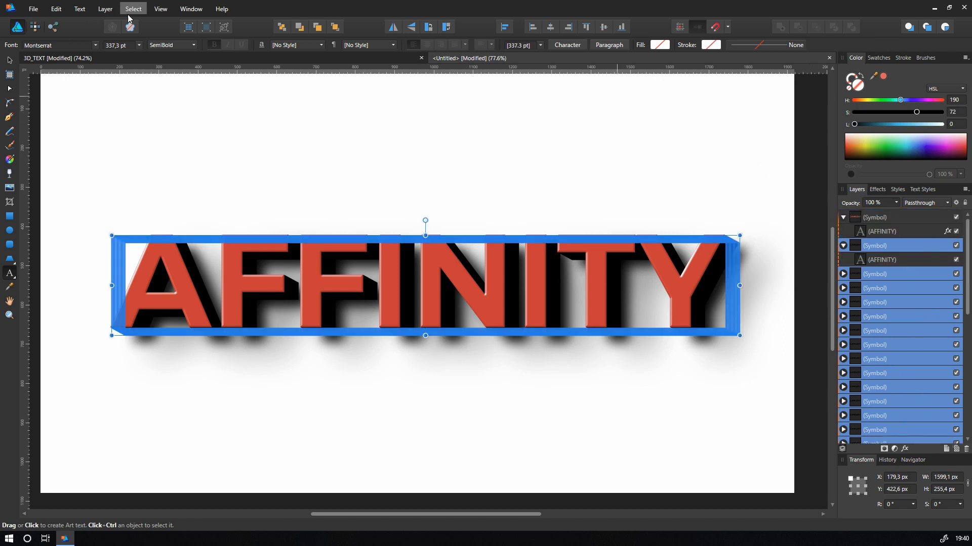
- Show the Symbols panel and turn off symbol syncing
click(160, 9)
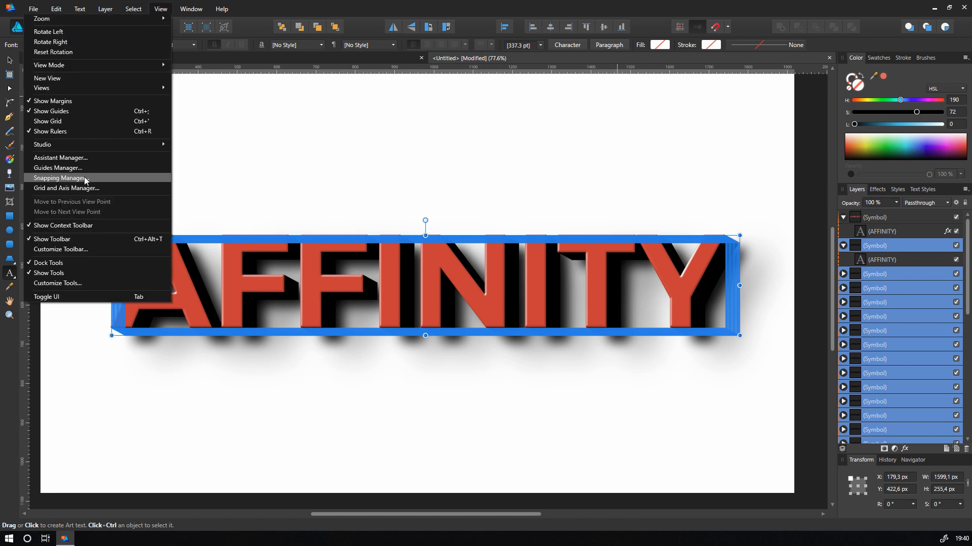
mouse_move(95, 144)
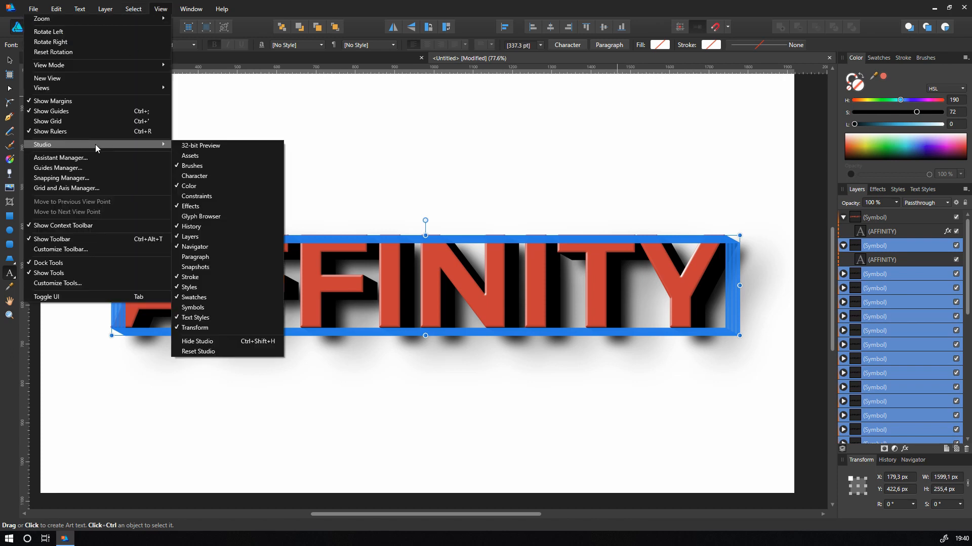
click(220, 307)
click(815, 96)
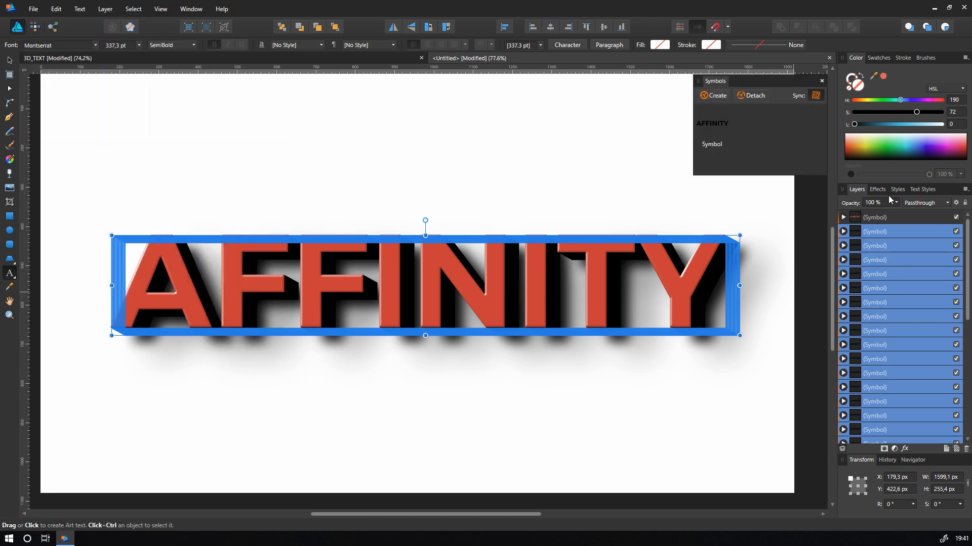
- Give the selected extrusion symbols a Color Overlay in a darkened version of the face's red, HSL 0, 34, 22, and close the layer effects
click(905, 449)
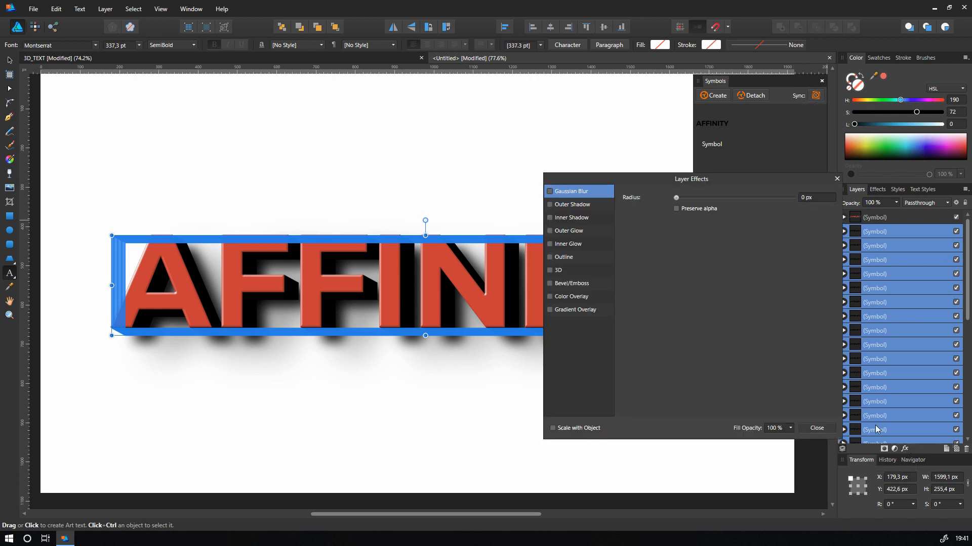
click(577, 297)
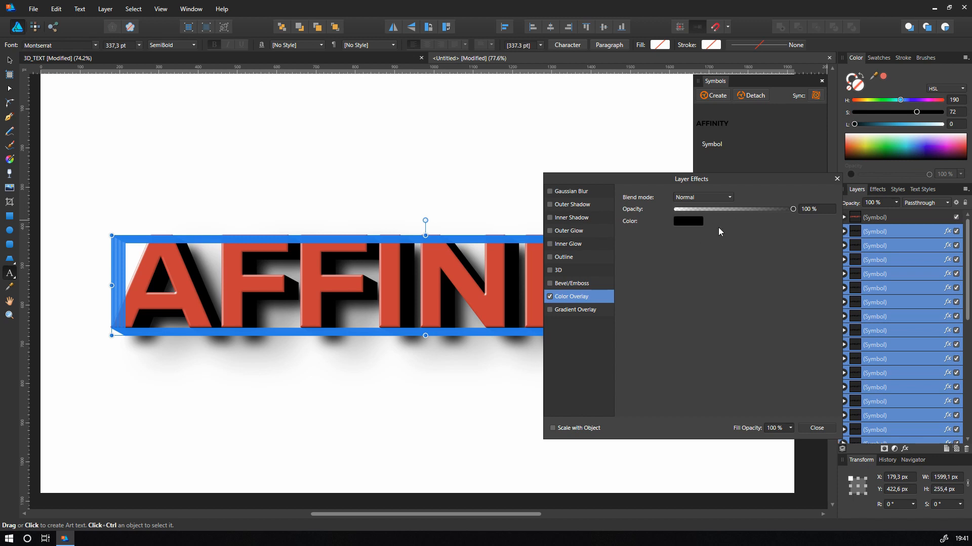
click(693, 223)
drag(735, 238, 499, 303)
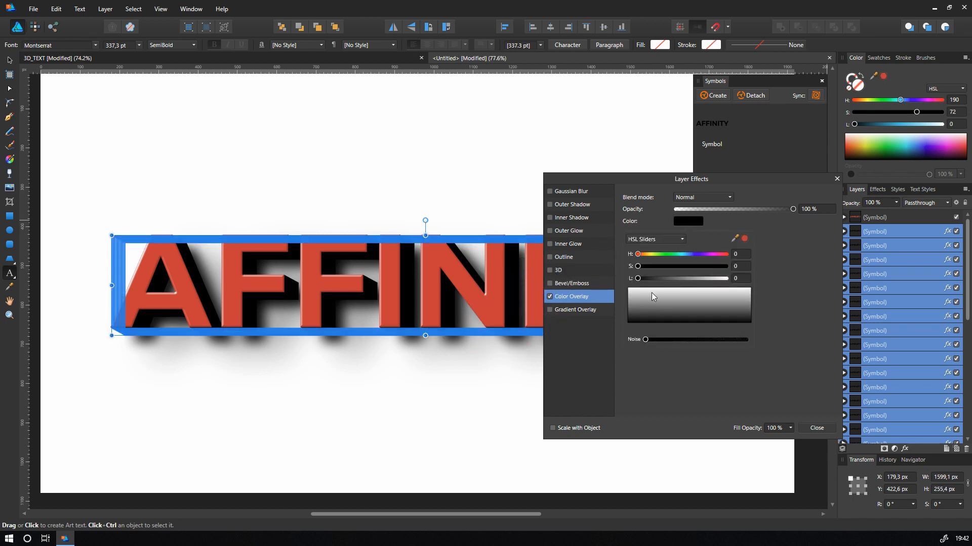
click(745, 238)
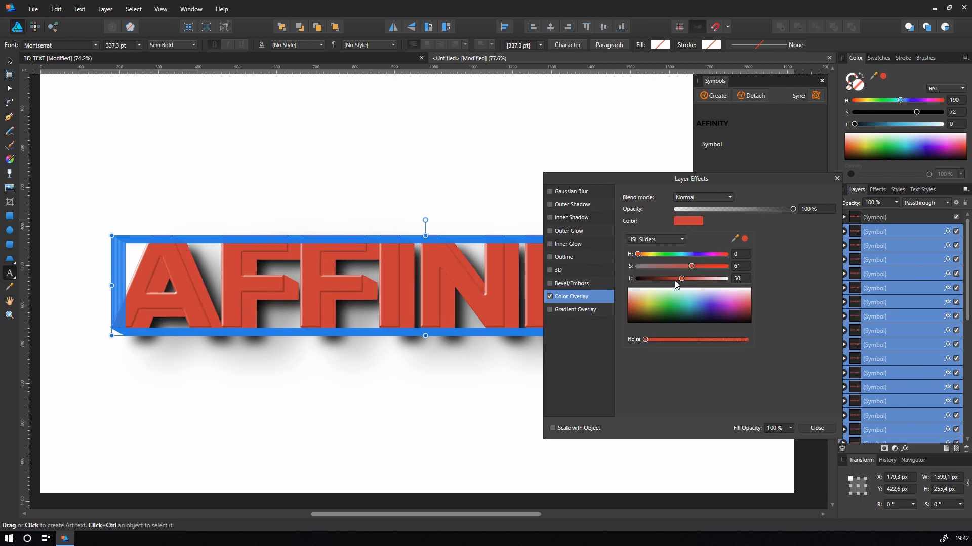
drag(681, 284, 668, 268)
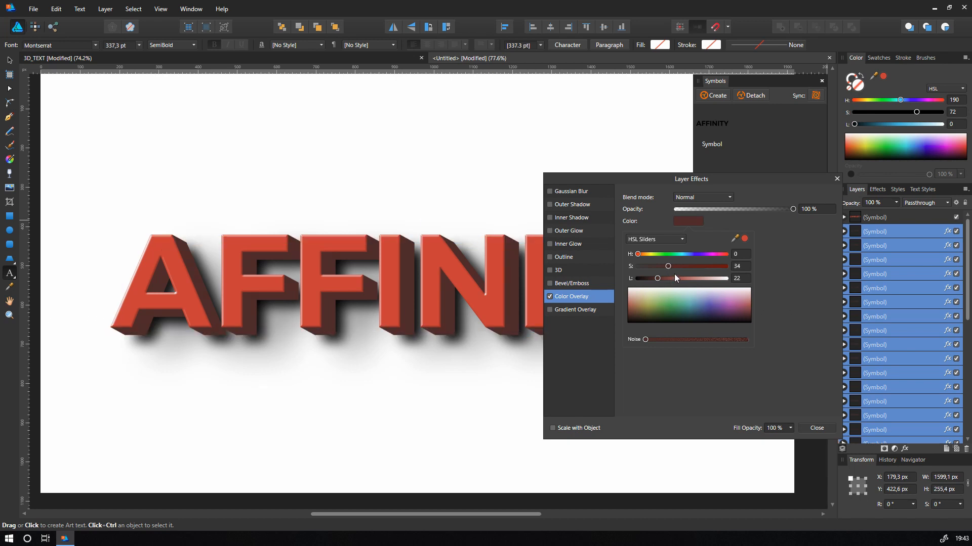
click(815, 429)
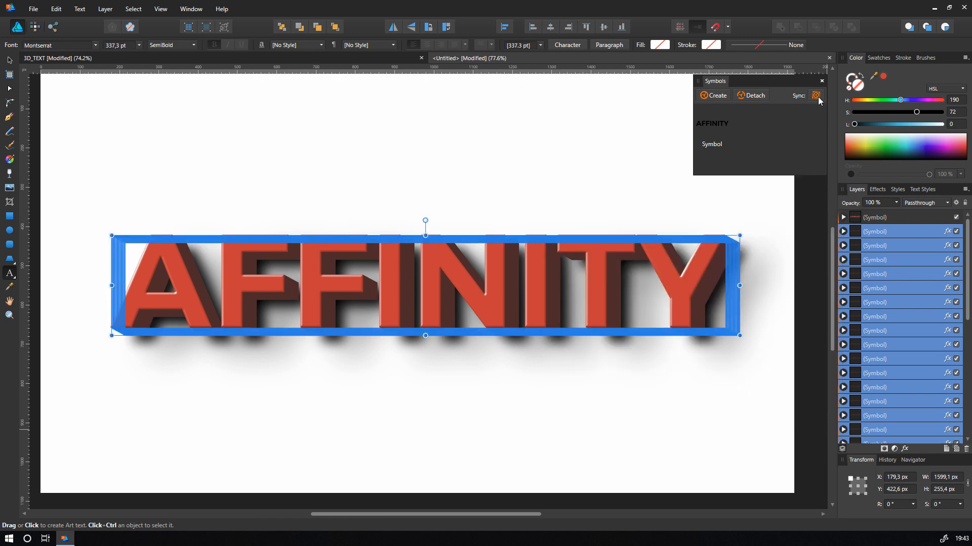
- With symbol syncing turned back on, replace the AFFINITY text with DESIGNER and that in turn with TUTORIAL
click(529, 281)
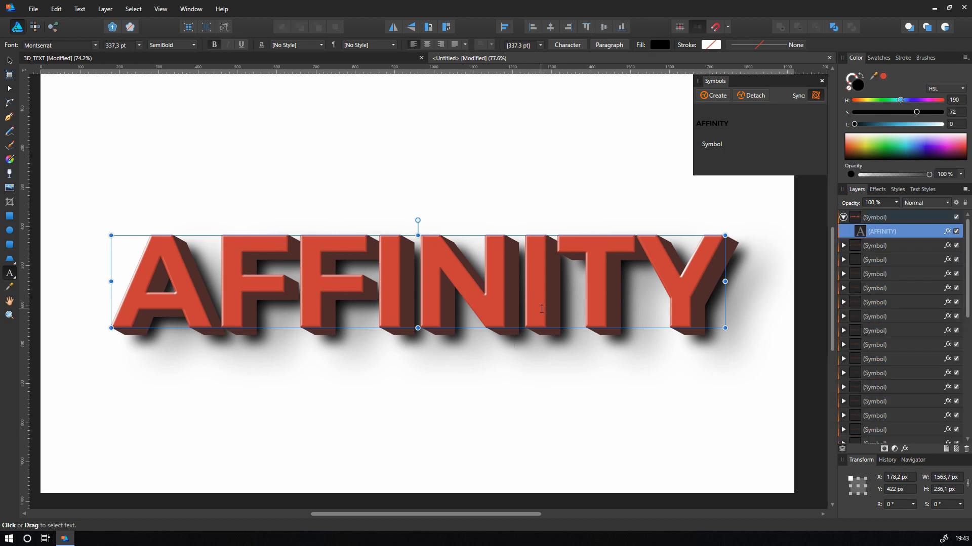
key(ctrl+a)
text(DESIGNER)
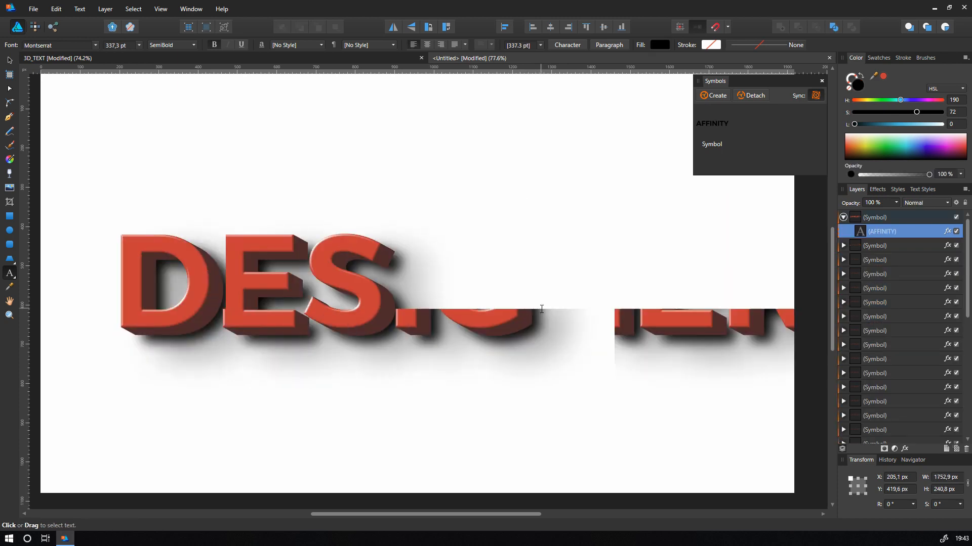
key(ctrl+a)
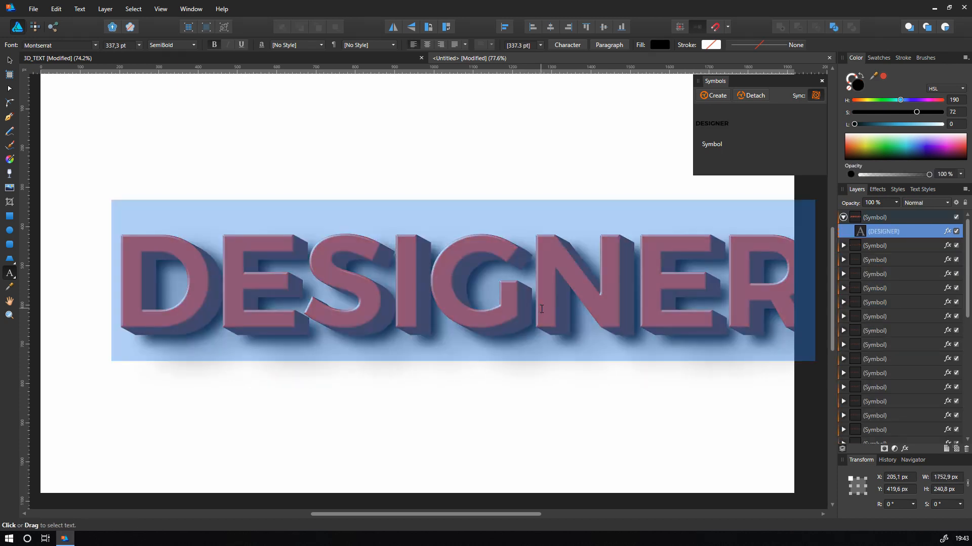
text(TUTORIAL)
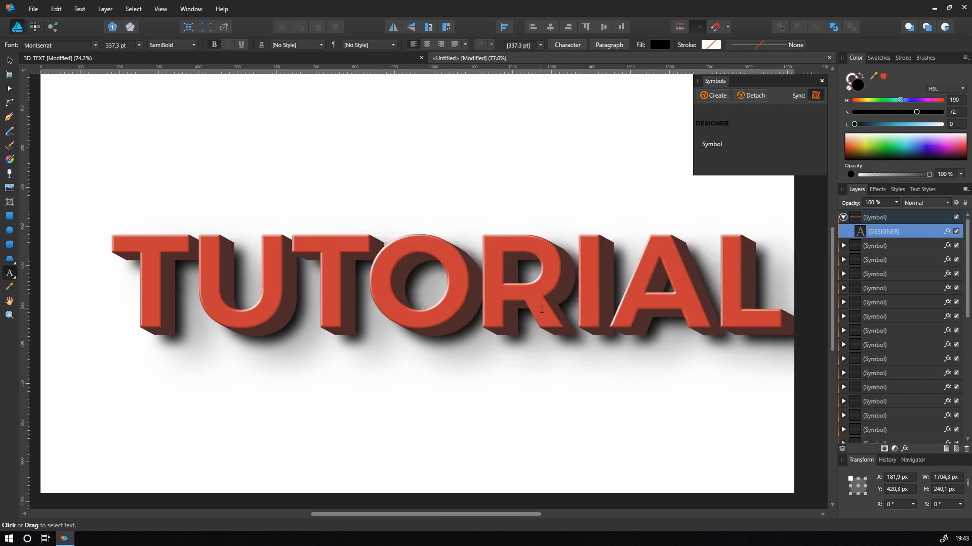